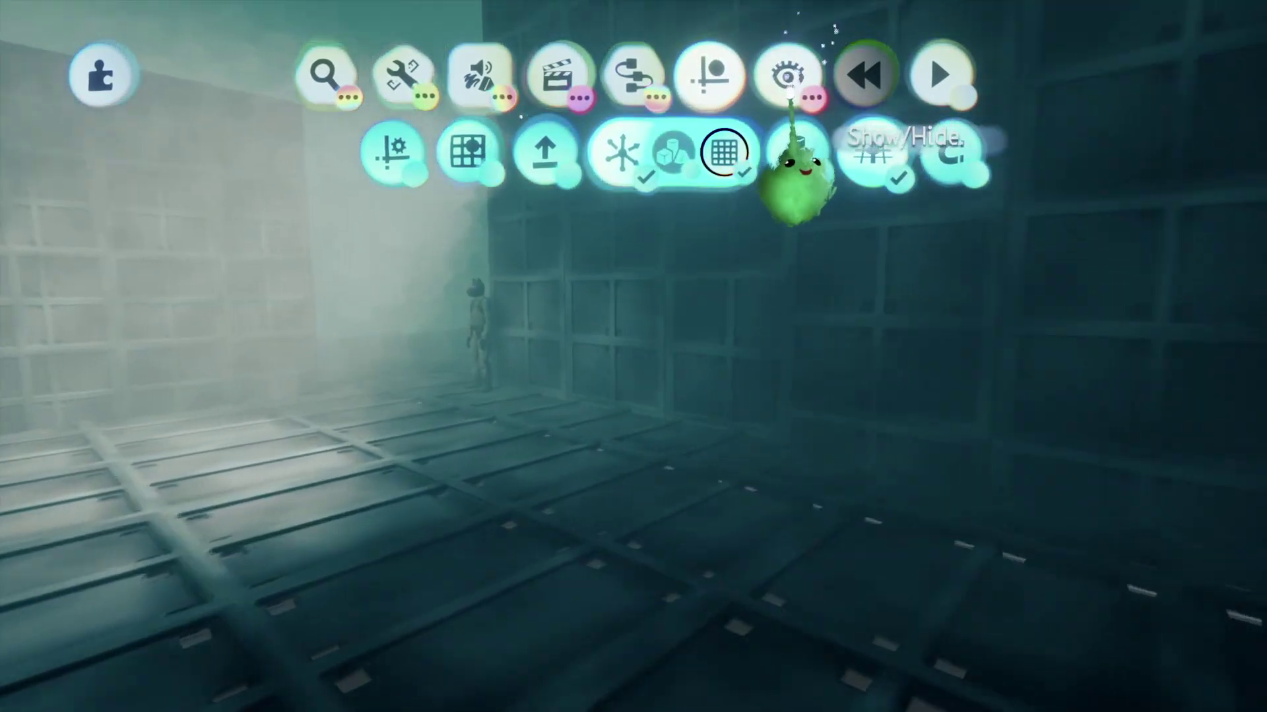
Open the head chip's three Laser Scope property windows and spread them apart to inspect their settings
mouse_move(784, 89)
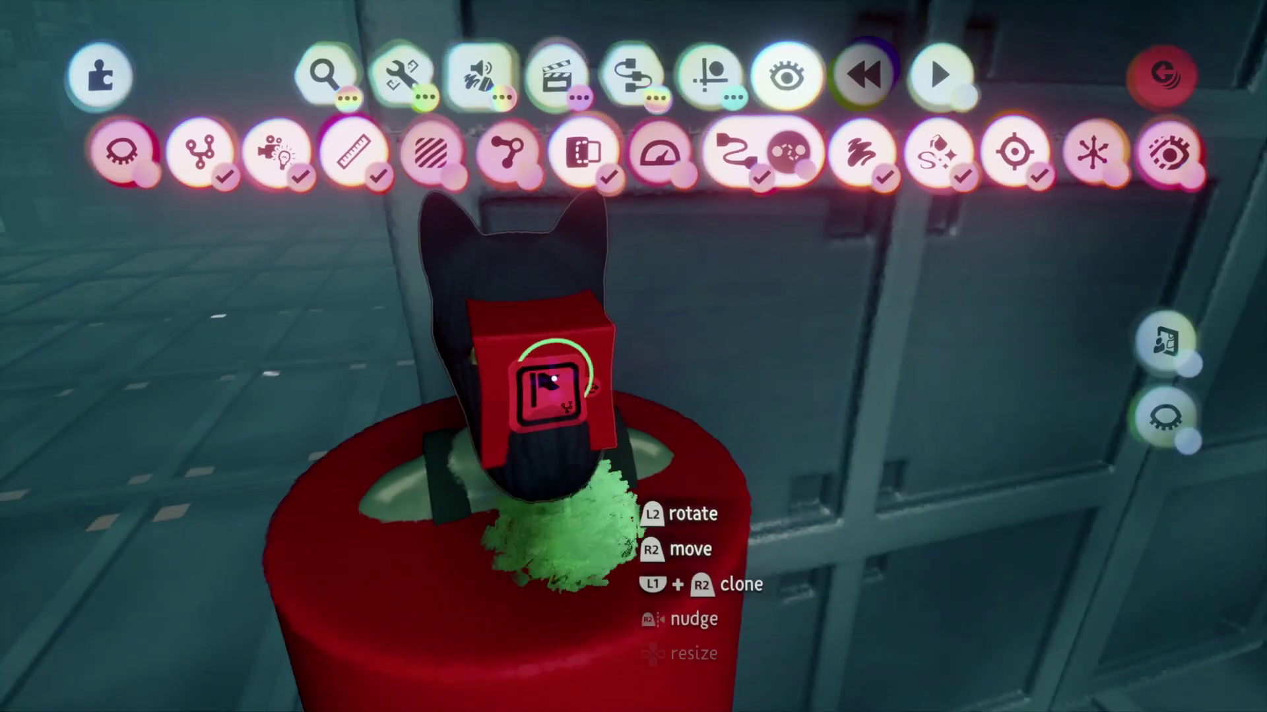
left_click(539, 394)
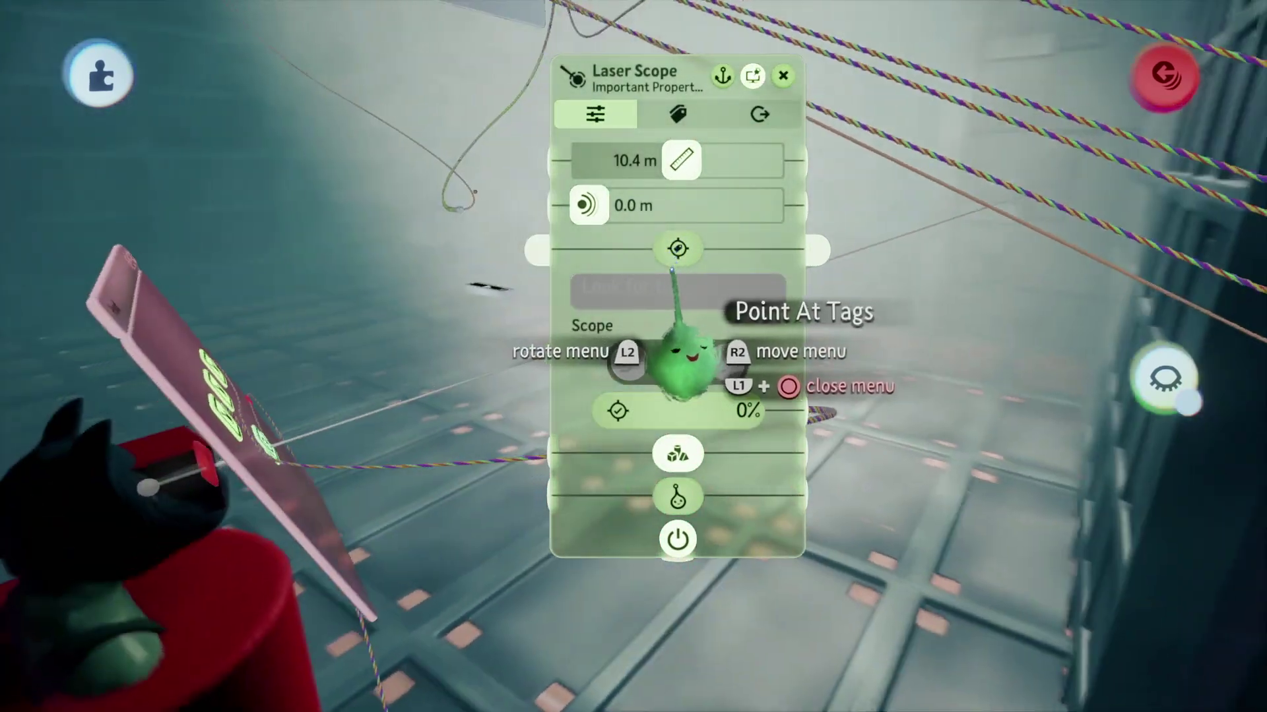
key("Escape")
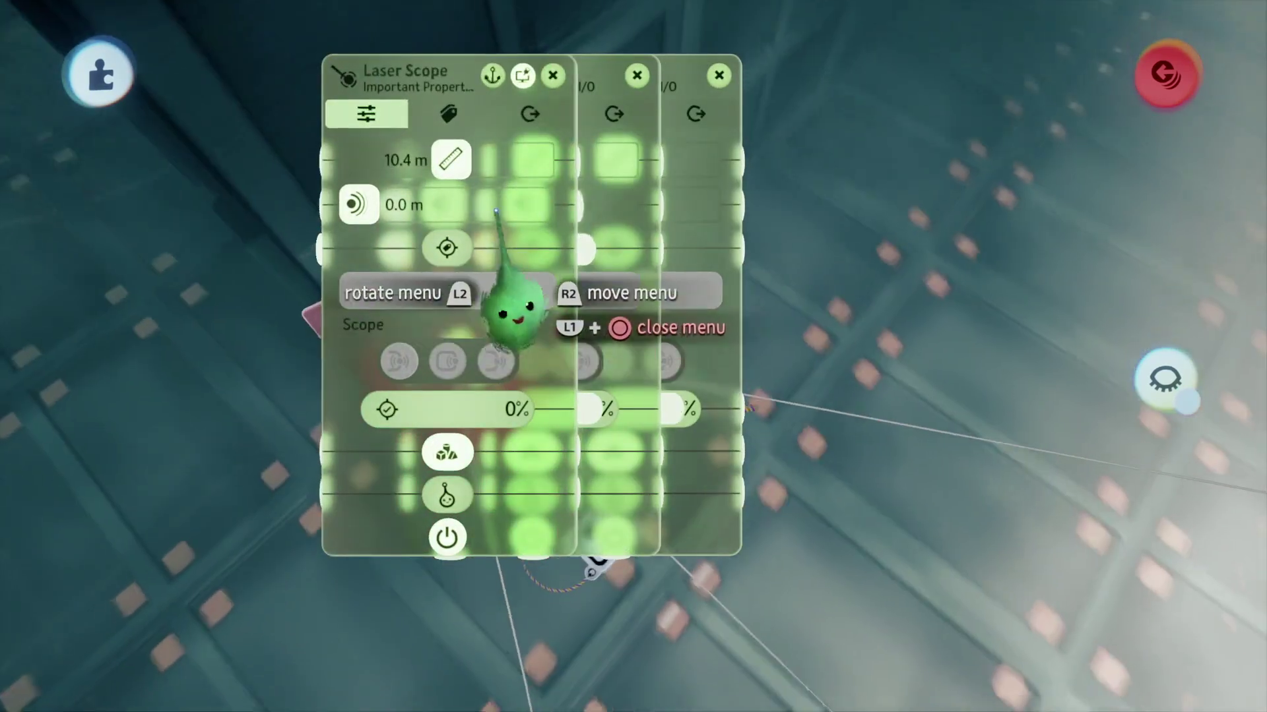
left_click_drag(509, 310, 899, 275)
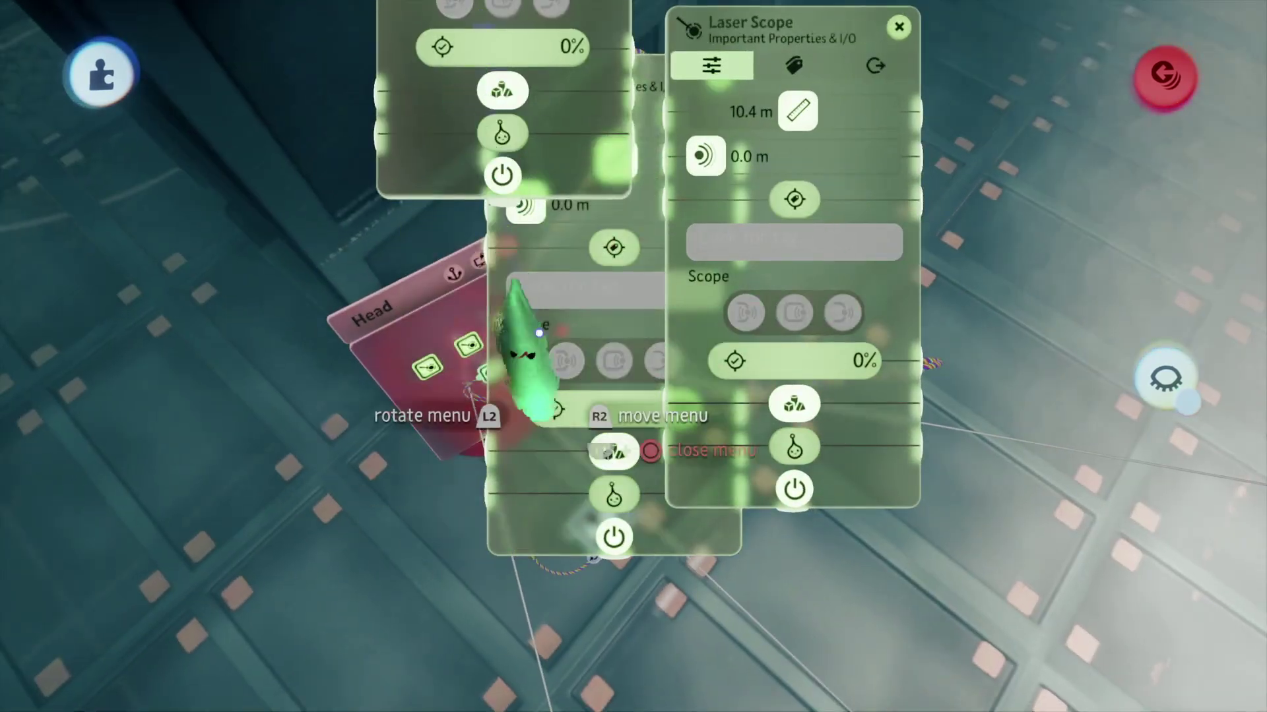
key("Escape")
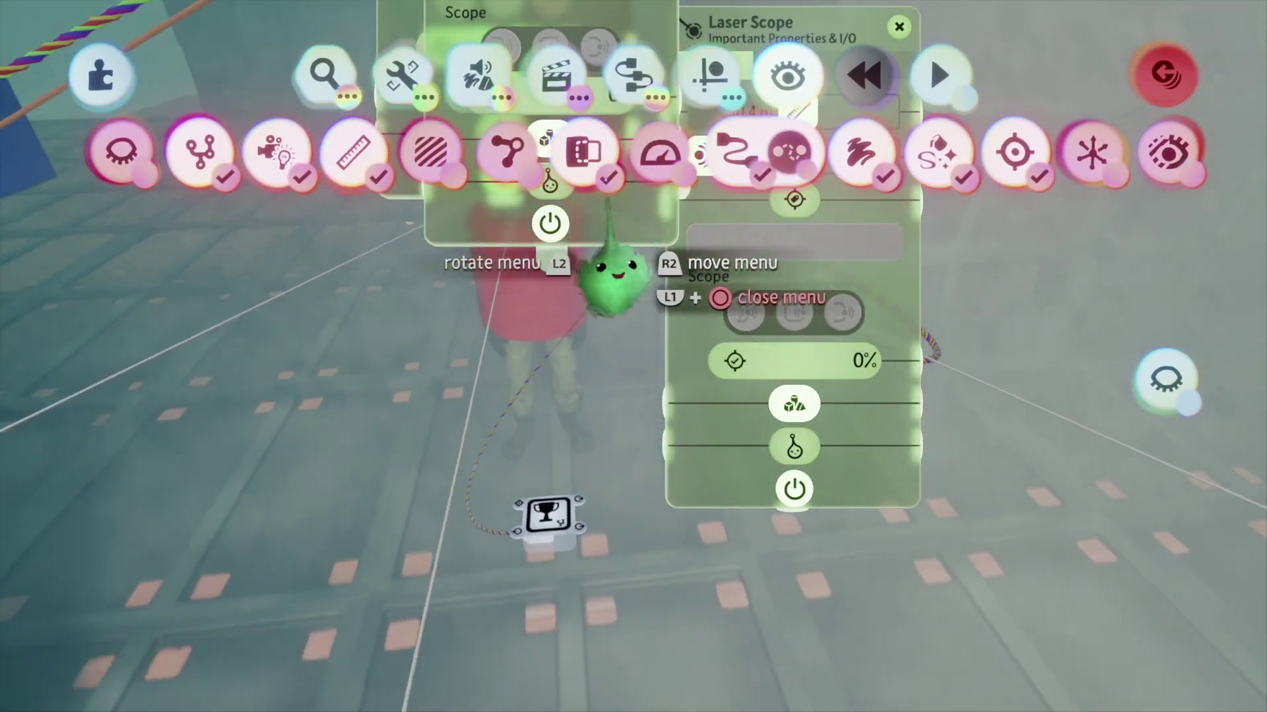
left_click(472, 158)
left_click(481, 147)
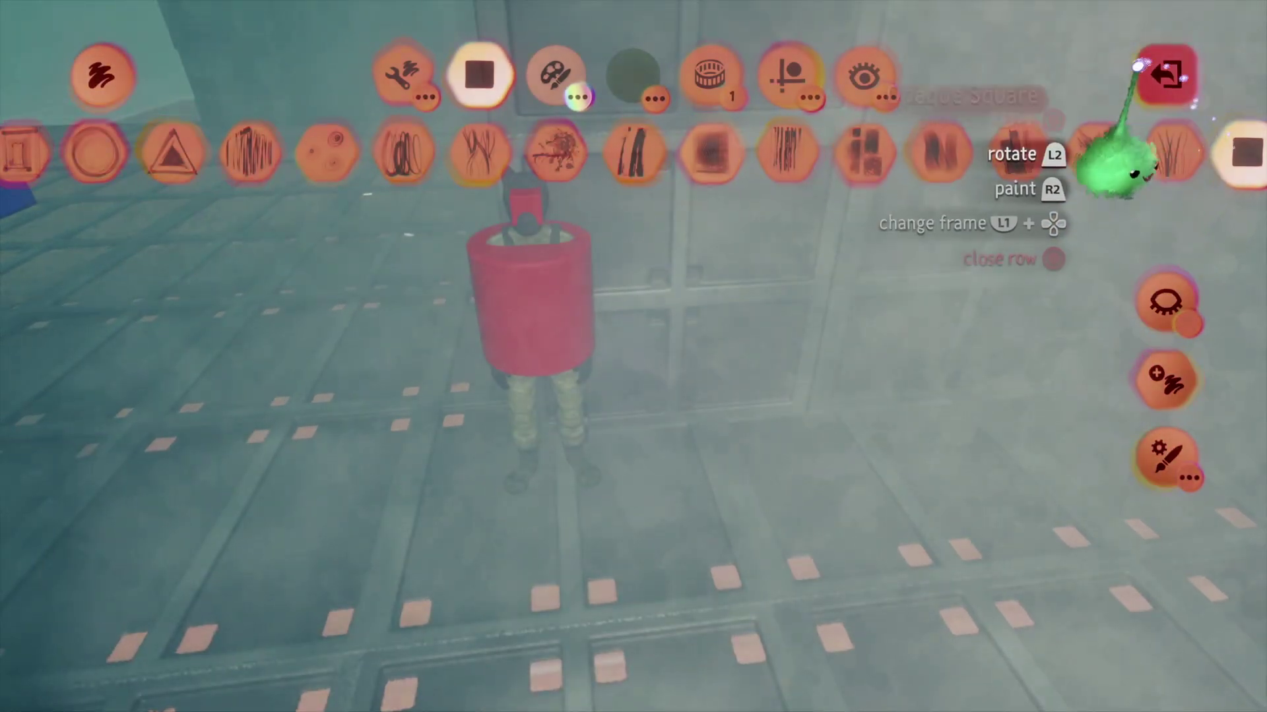
left_click(1165, 74)
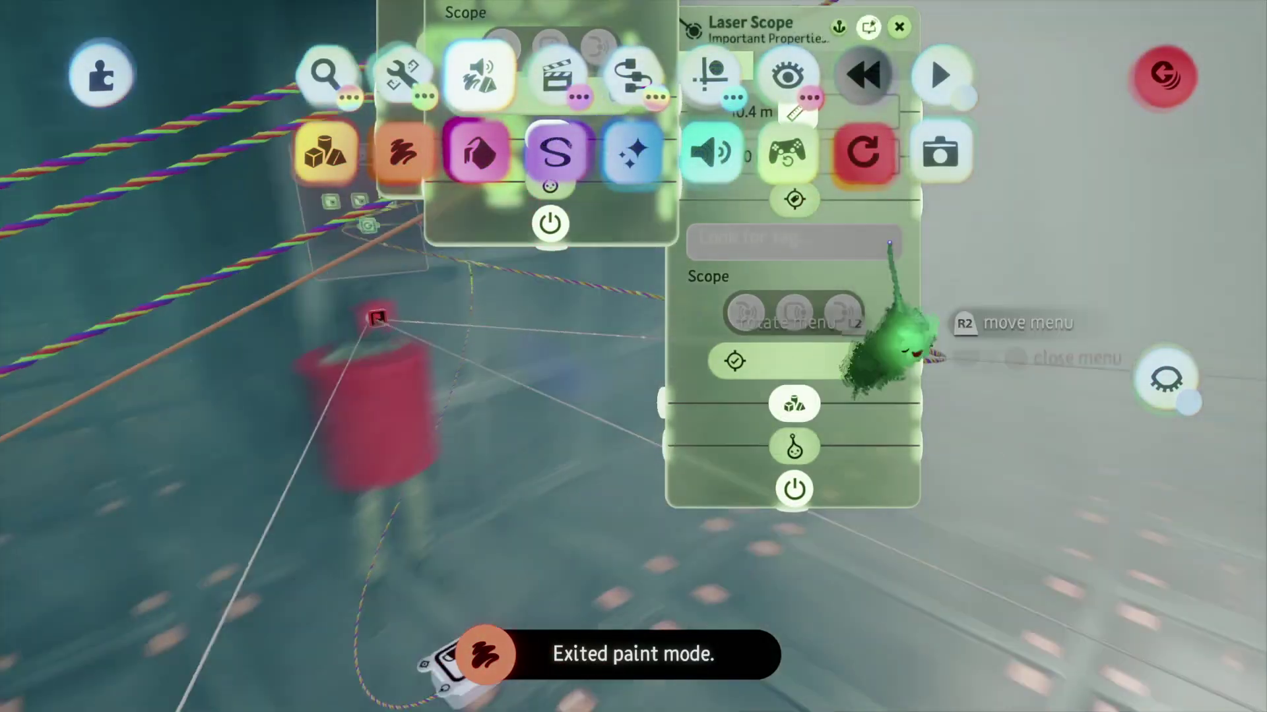
Close the open Laser Scope property windows to clear the view beside the character
middle_click_drag(611, 307, 1166, 155)
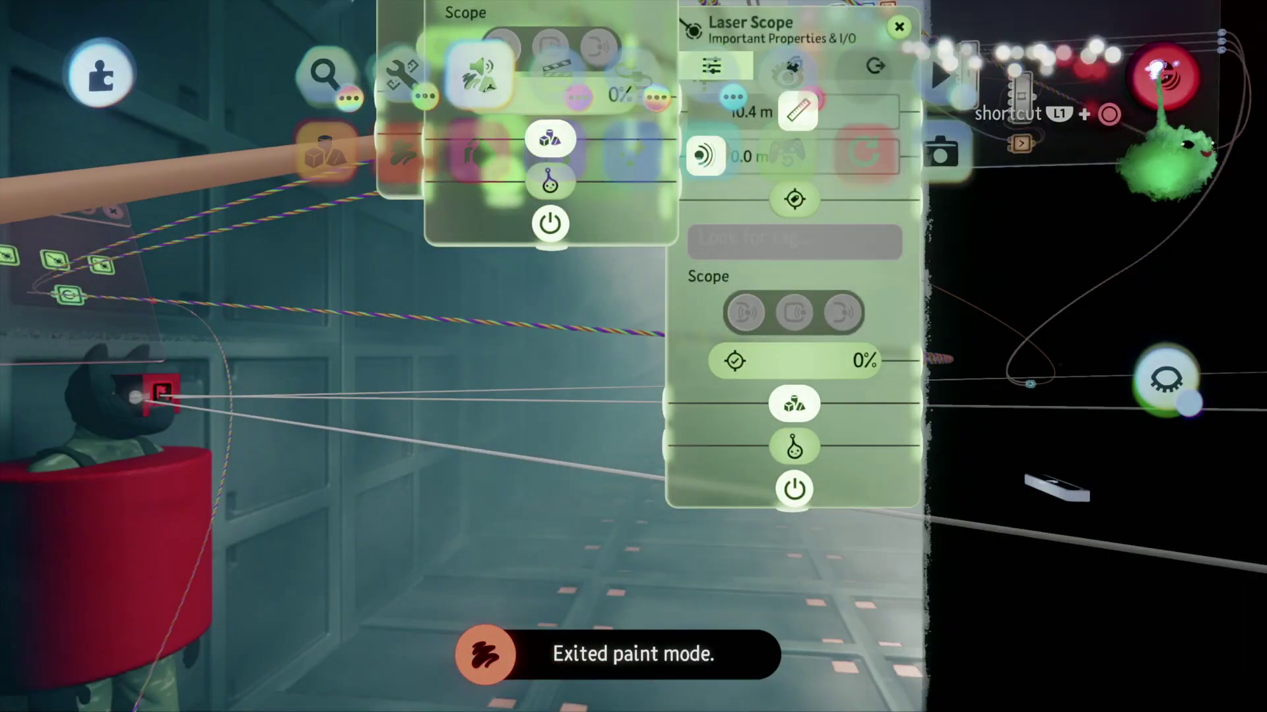
middle_click_drag(990, 218, 976, 254)
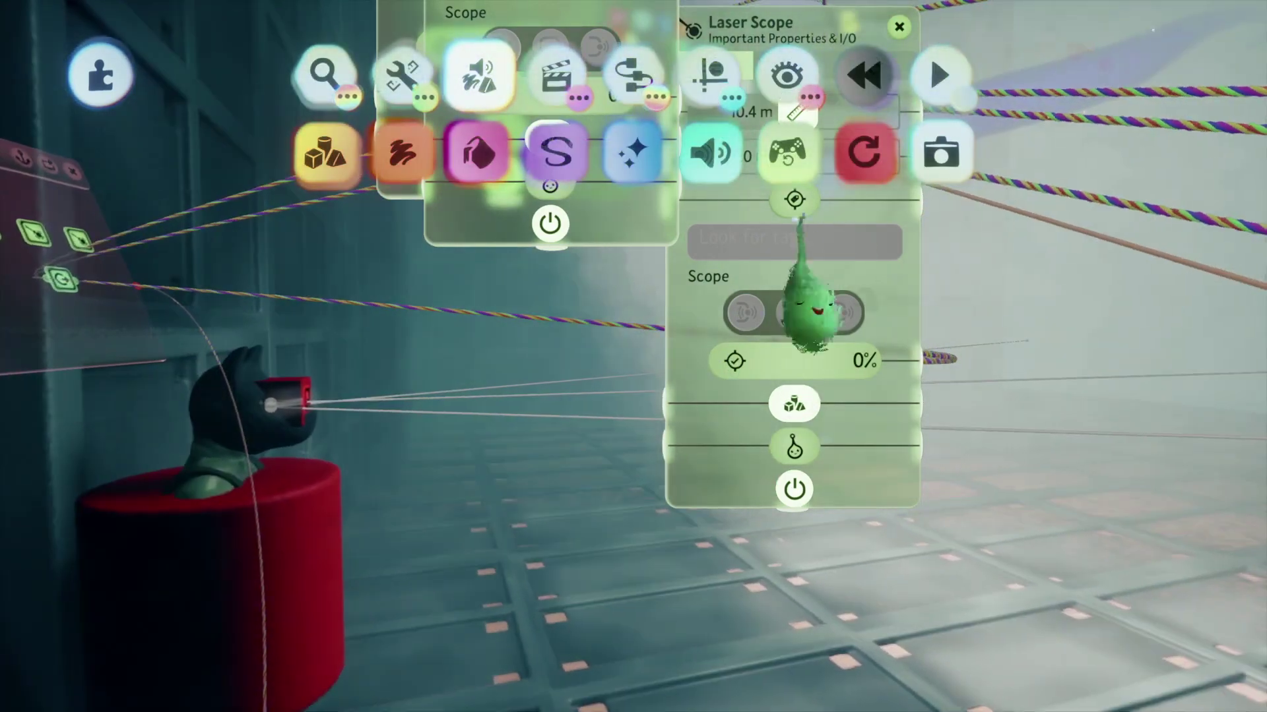
middle_click_drag(812, 310, 646, 317)
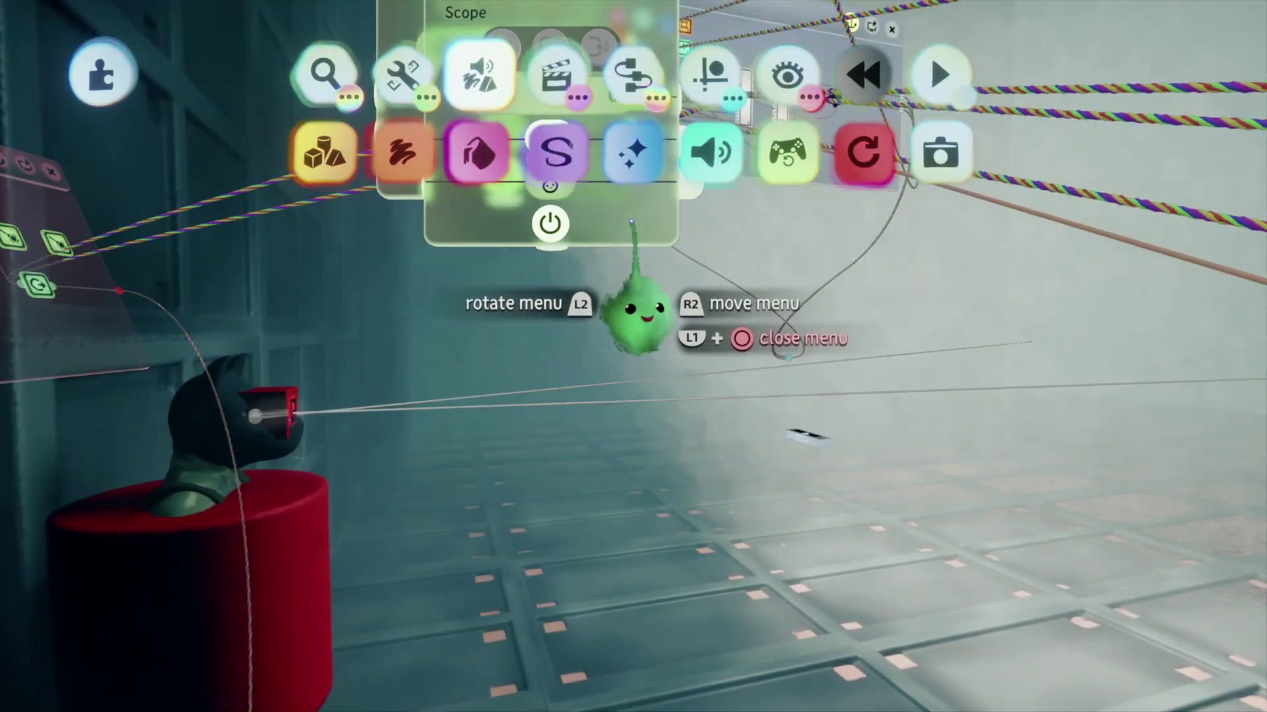
left_click_drag(631, 222, 584, 220)
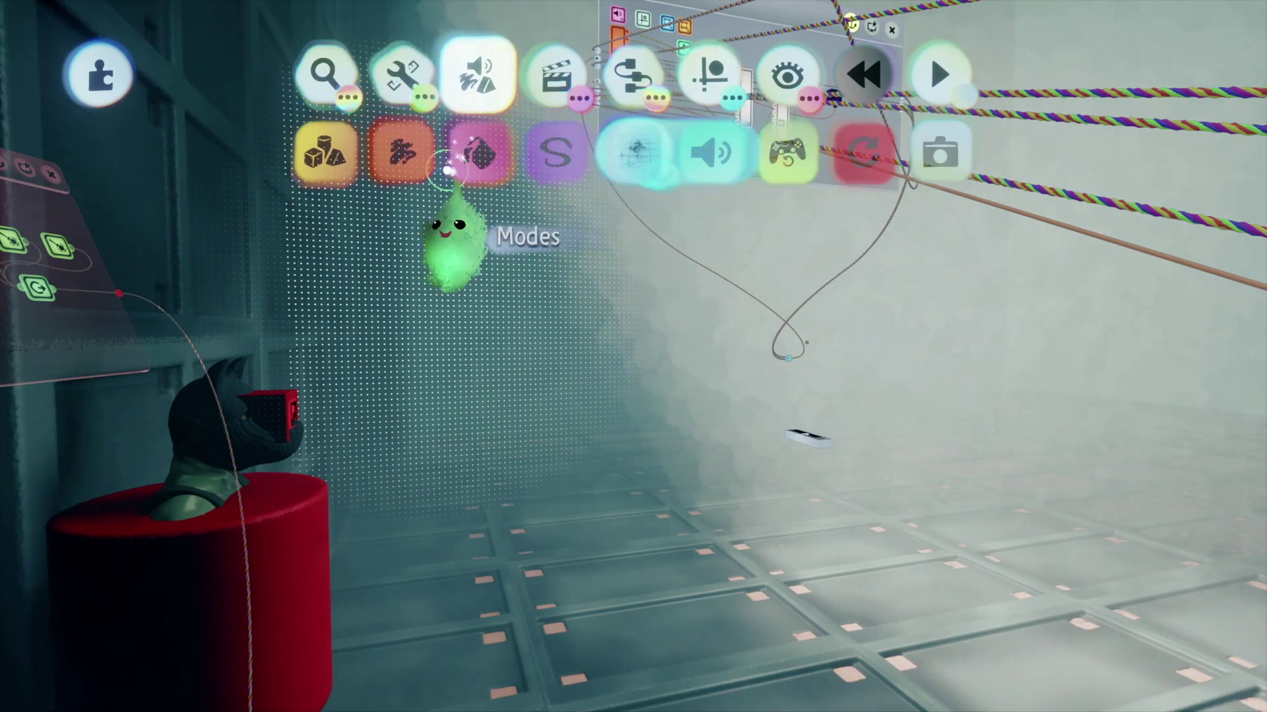
Start a new sculpture with mirroring on and stamp a large cube around the character's red cylinder
left_click(327, 153)
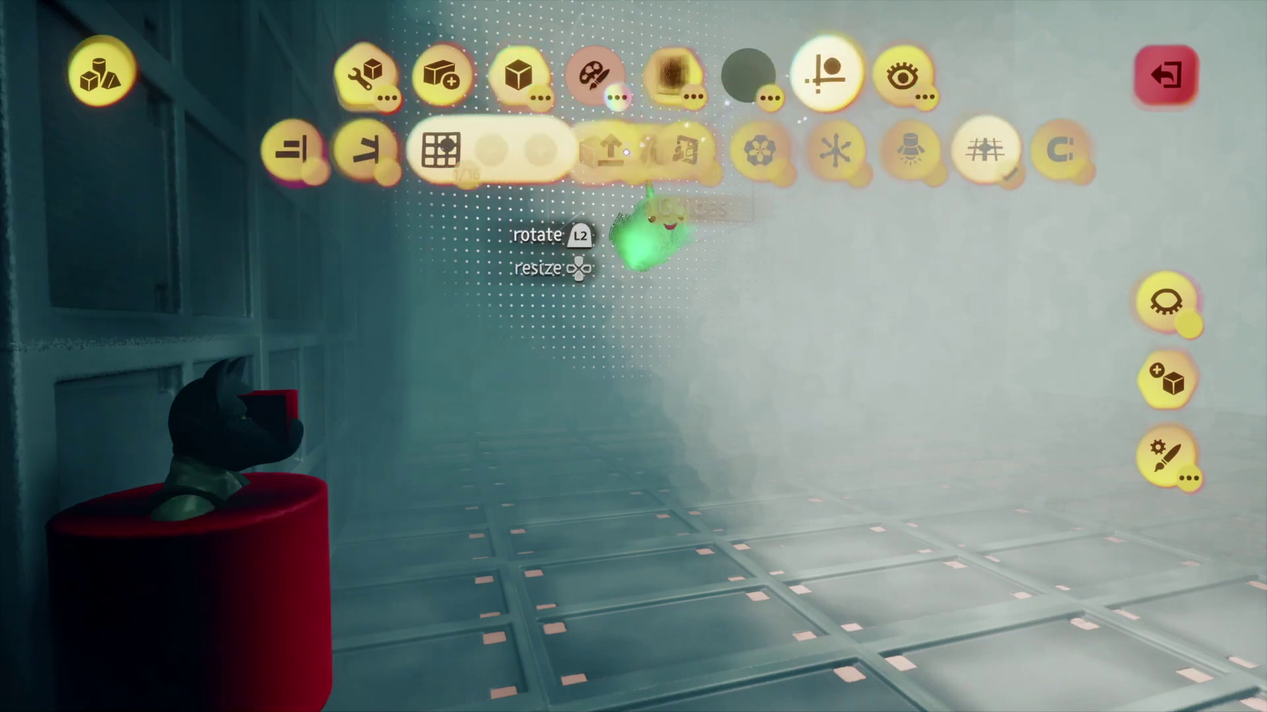
left_click(678, 148)
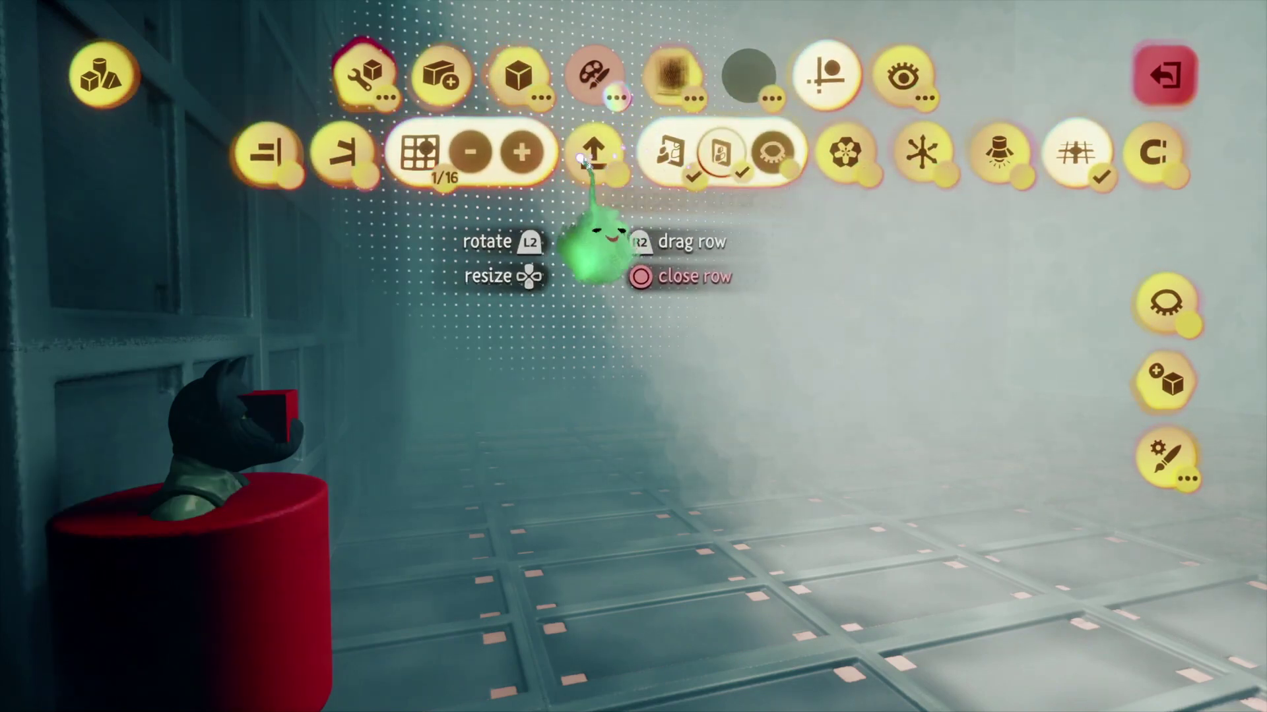
left_click(365, 80)
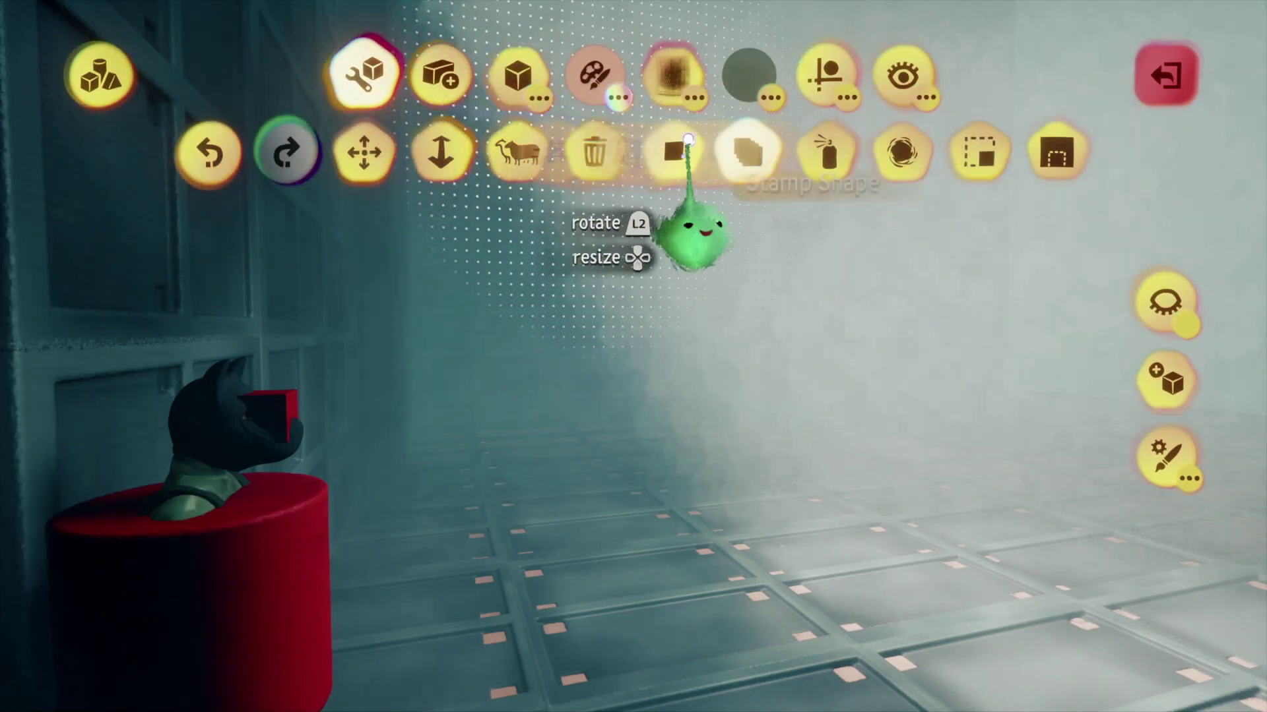
left_click(671, 153)
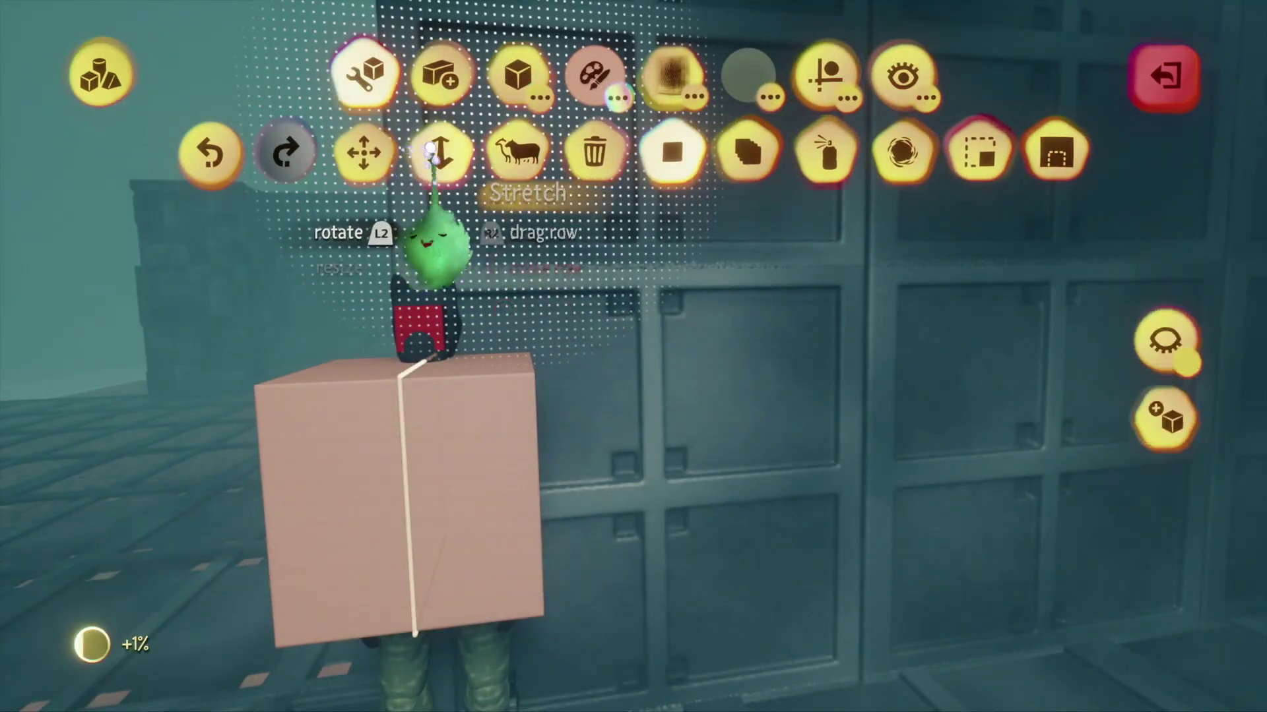
Stretch the mirrored cube sideways into a long, wide slab and leave sculpt mode
left_click(437, 151)
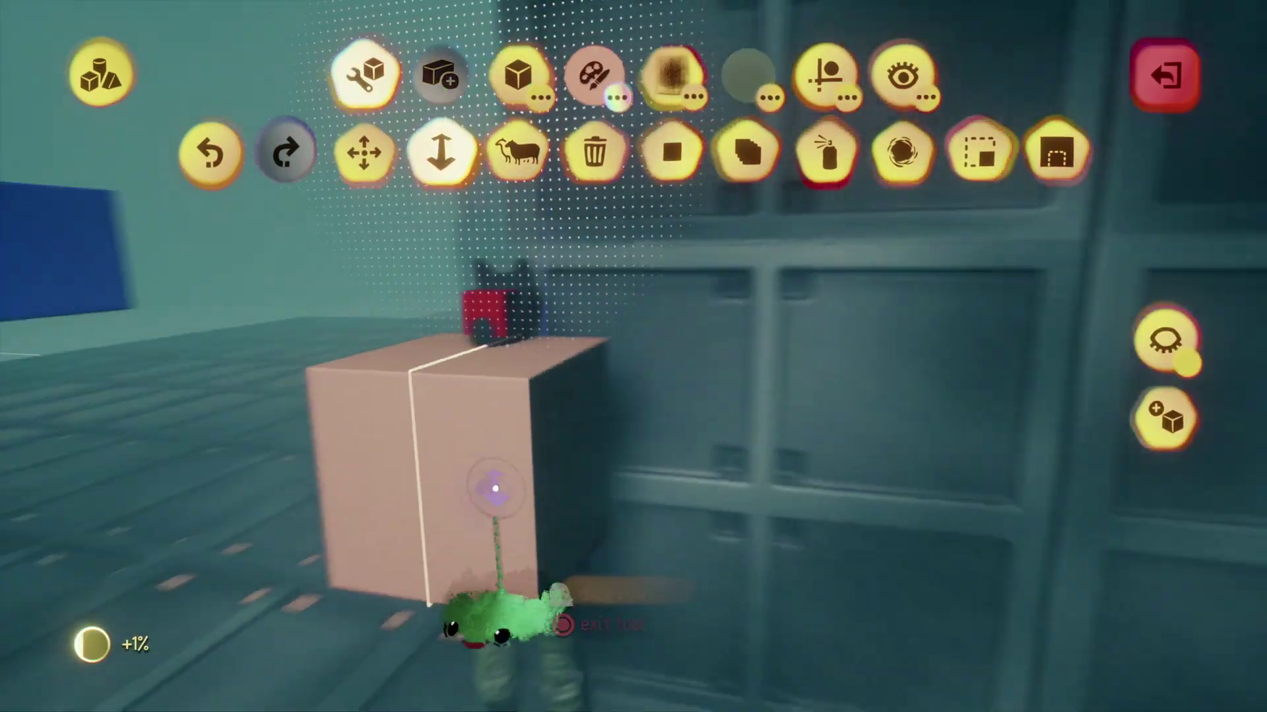
left_click_drag(526, 459, 685, 586)
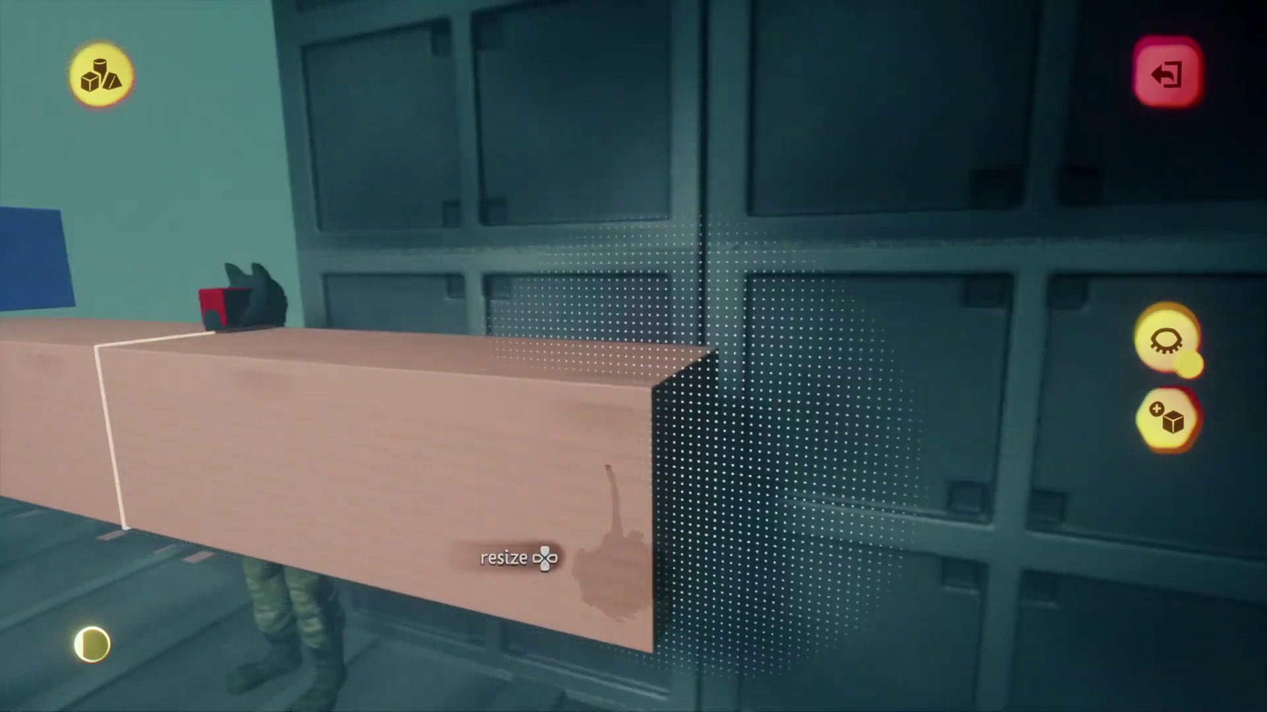
middle_click_drag(685, 586, 501, 455)
key("Escape")
middle_click_drag(518, 409, 512, 414)
middle_click_drag(513, 489, 497, 505)
middle_click_drag(496, 414, 545, 414)
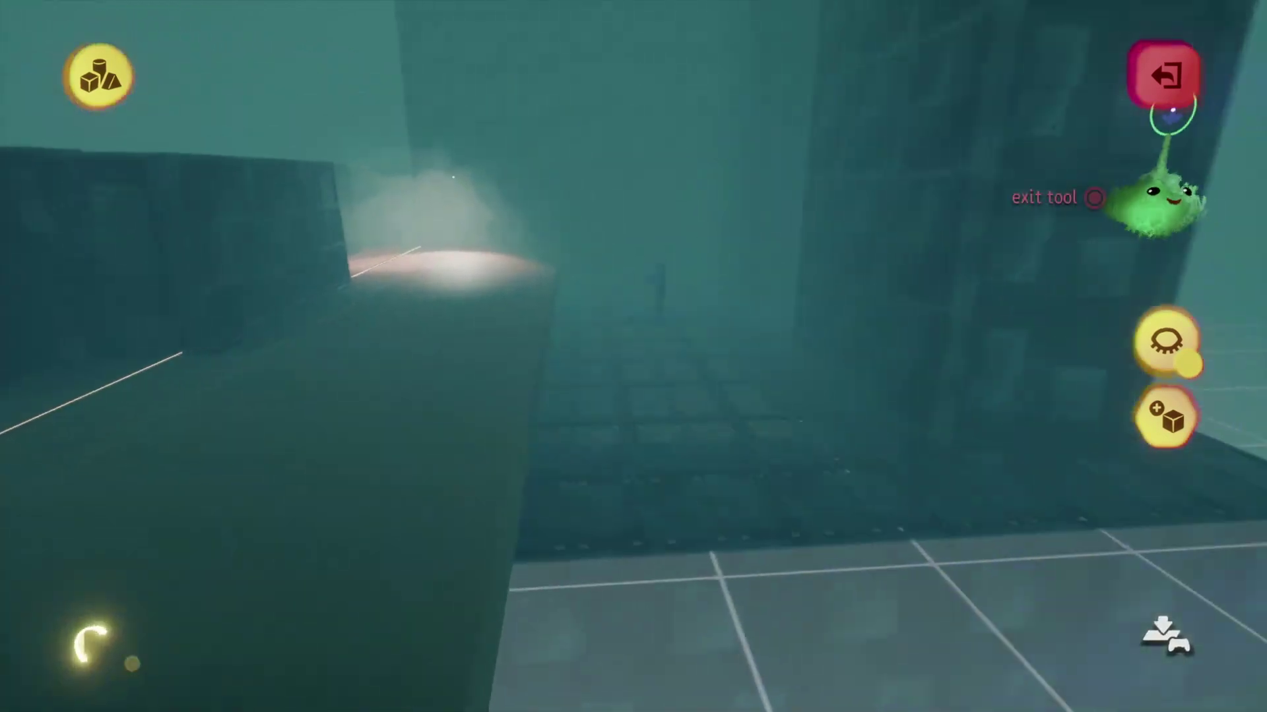
left_click(1164, 74)
Add a Text Displayer gadget to the Head microchip, beside the existing signal exporter
middle_click_drag(571, 373, 752, 264)
left_click(602, 333)
left_click(624, 168)
left_click(558, 153)
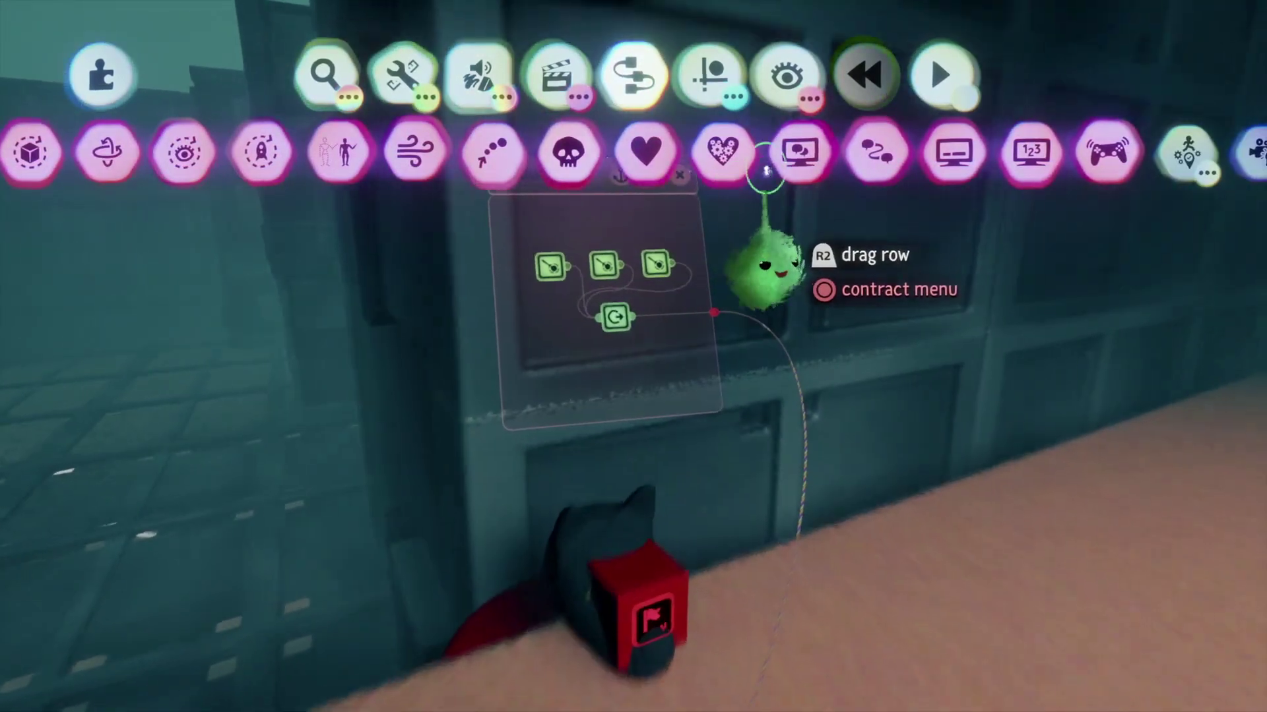
left_click(752, 197)
middle_click_drag(752, 198, 593, 363)
middle_click_drag(617, 465, 544, 399)
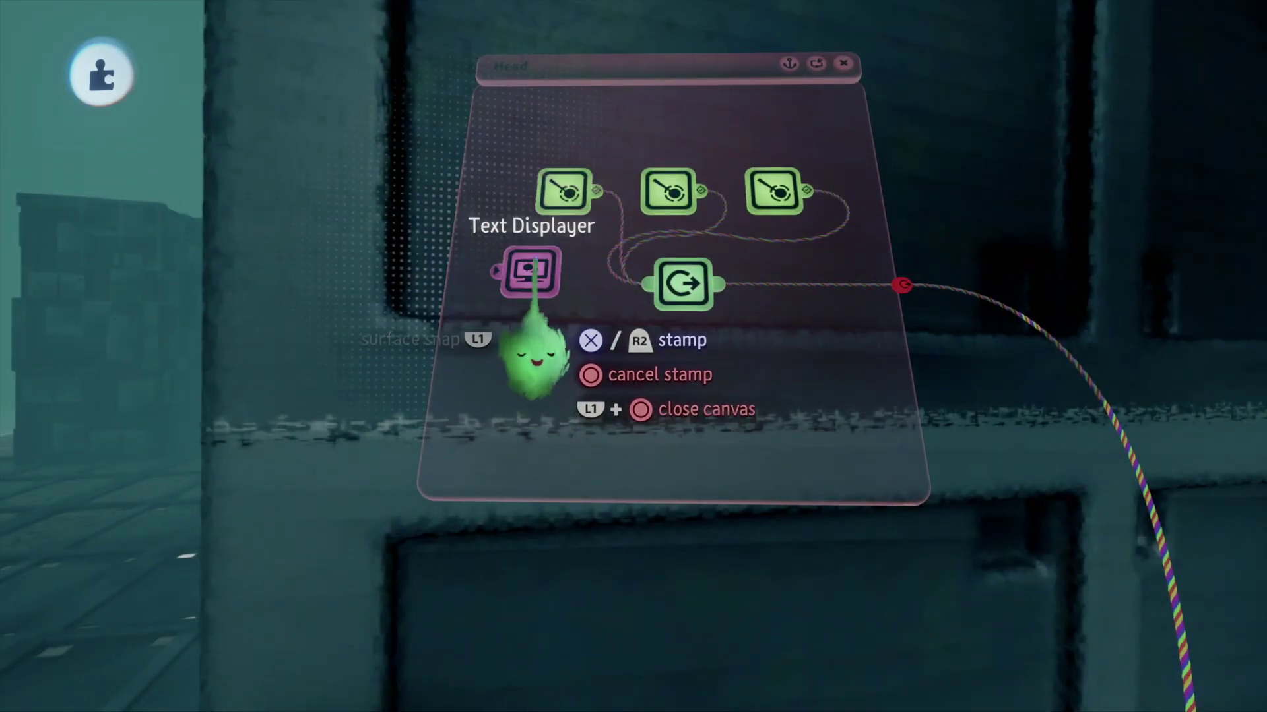
left_click(529, 272)
Enter "Ggggggggggggg" as the Text Displayer's text
left_click(602, 192)
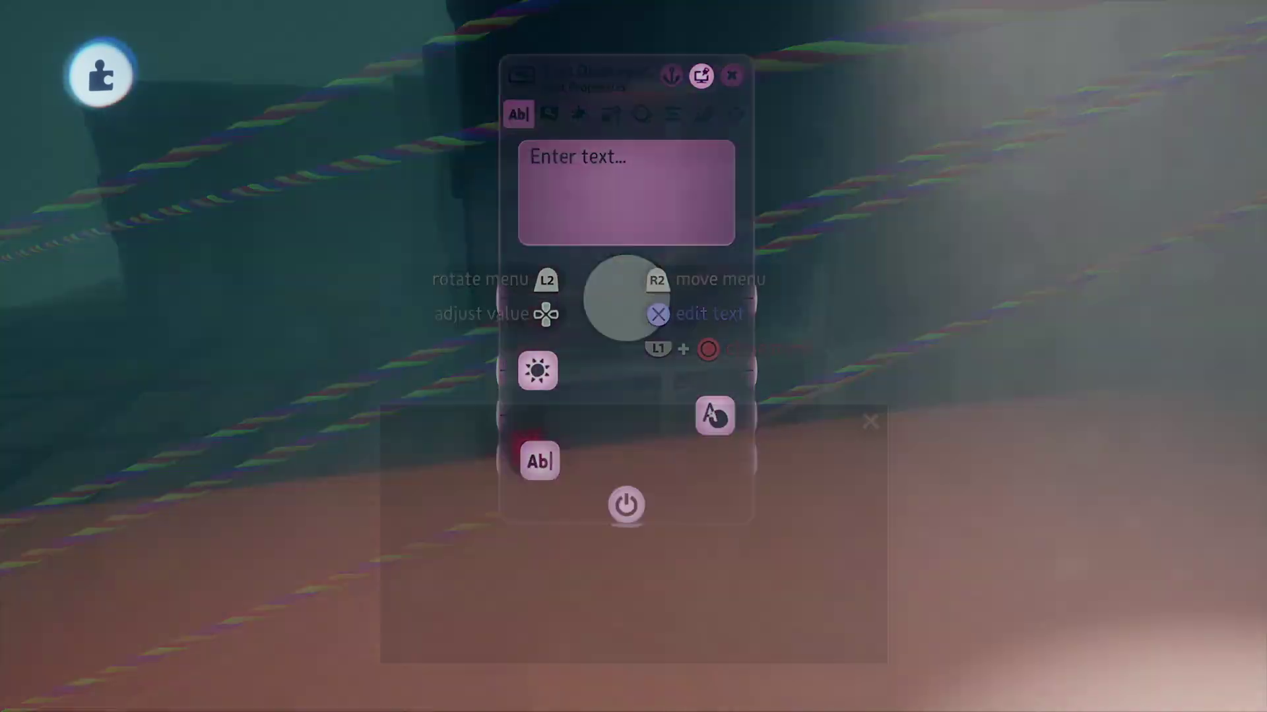
type("Ggggggggggggg")
key("Return")
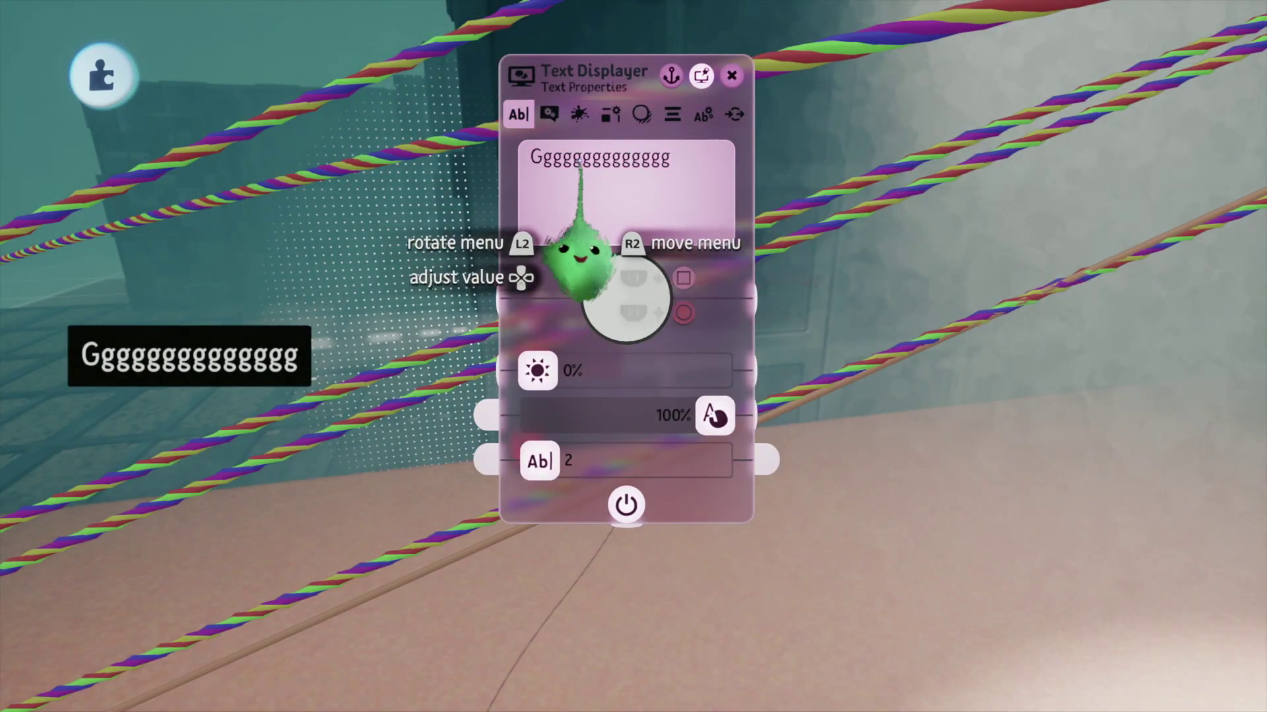
Look through the Text Displayer's property pages and set the text box's horizontal taper to 100%
left_click(641, 114)
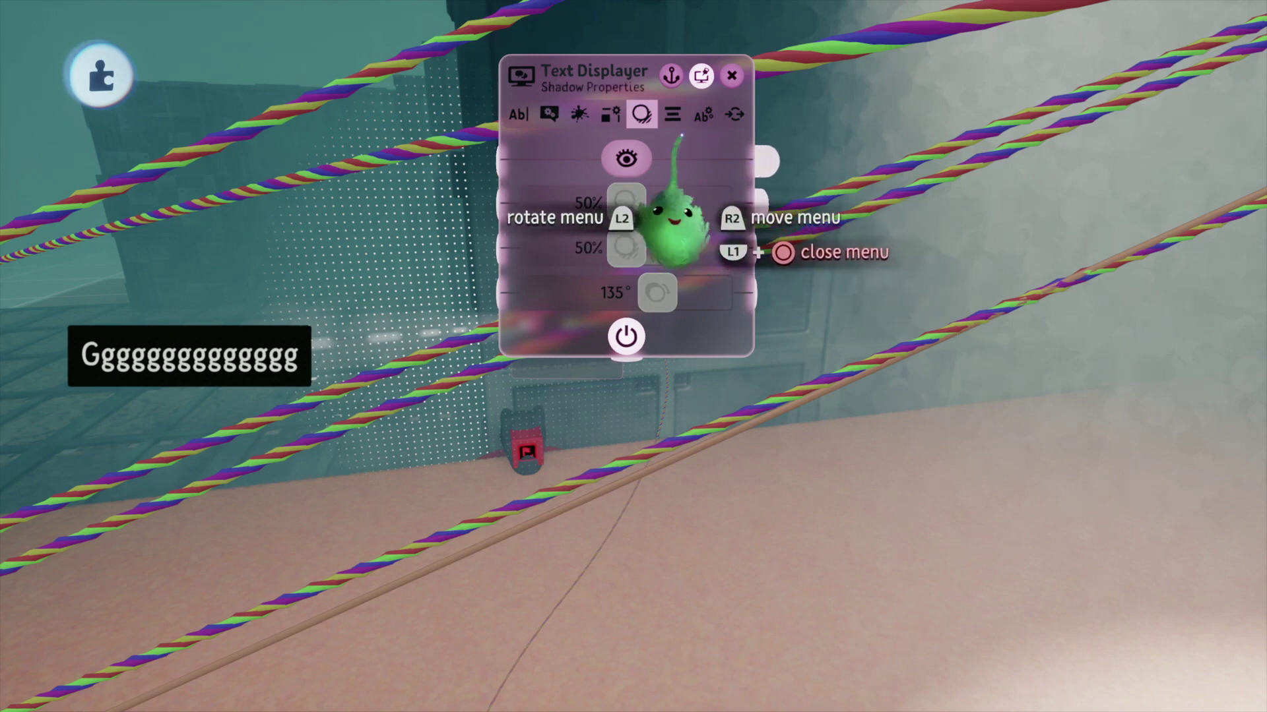
left_click(673, 115)
left_click(702, 115)
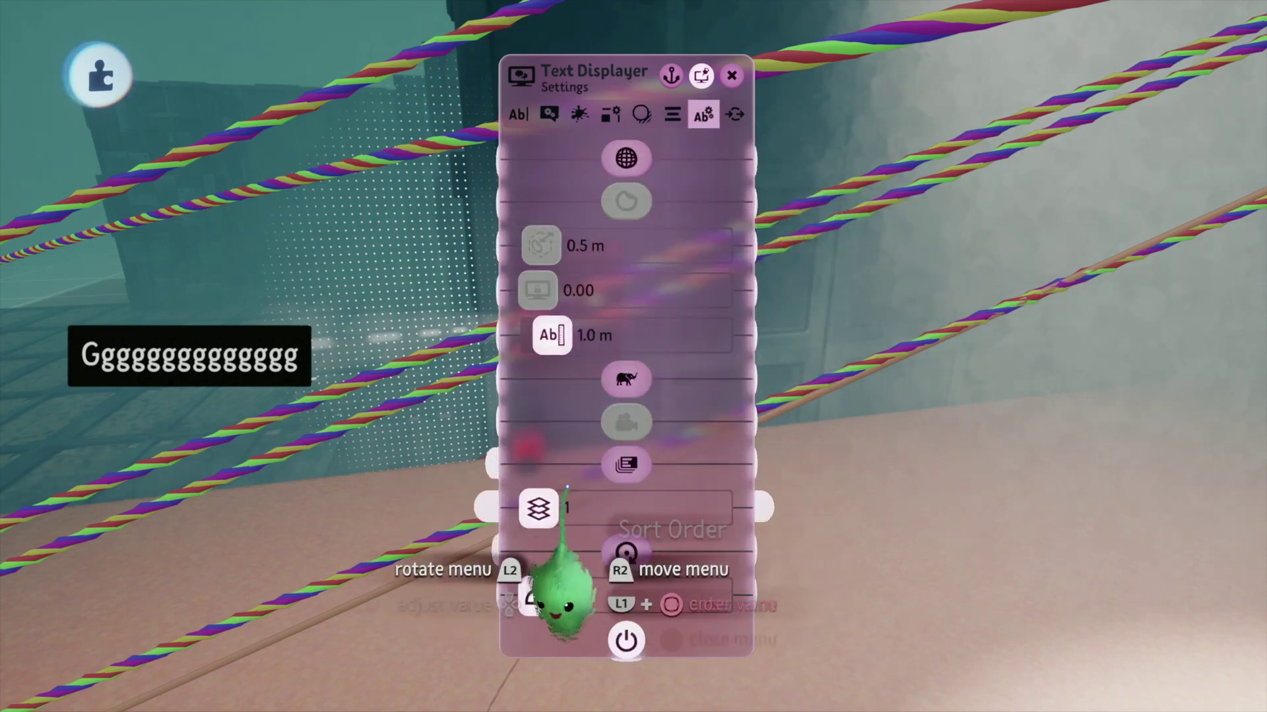
left_click(549, 114)
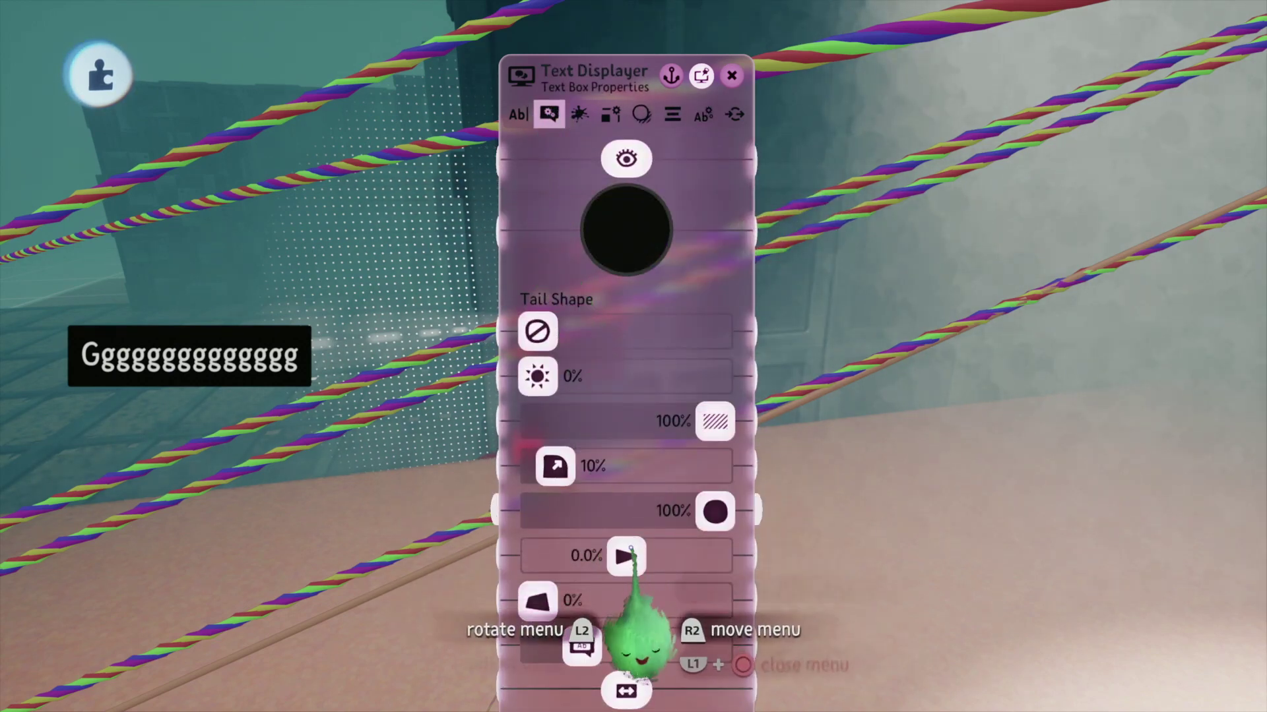
left_click_drag(626, 559, 714, 557)
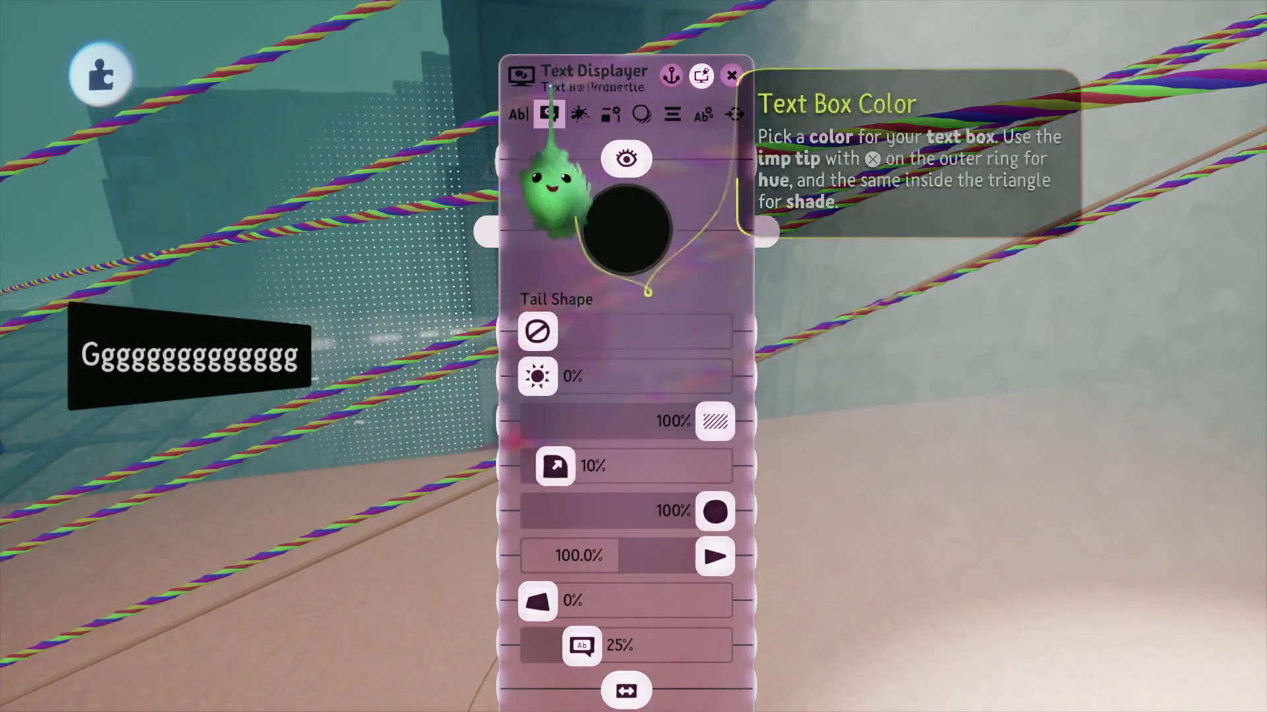
Extend the Text Displayer's text with more g characters so that it wraps onto a second line
left_click(518, 115)
left_click(632, 187)
type("ggggggggggggggggggggggggggggg")
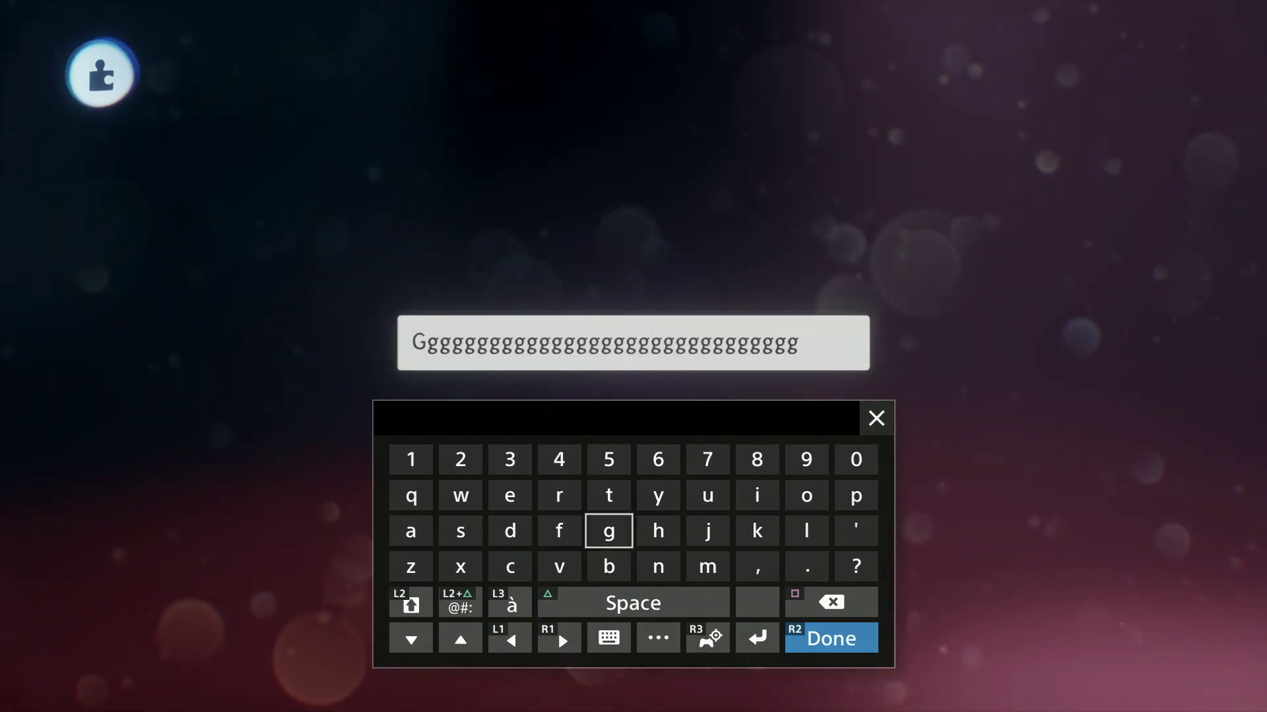
key("Return")
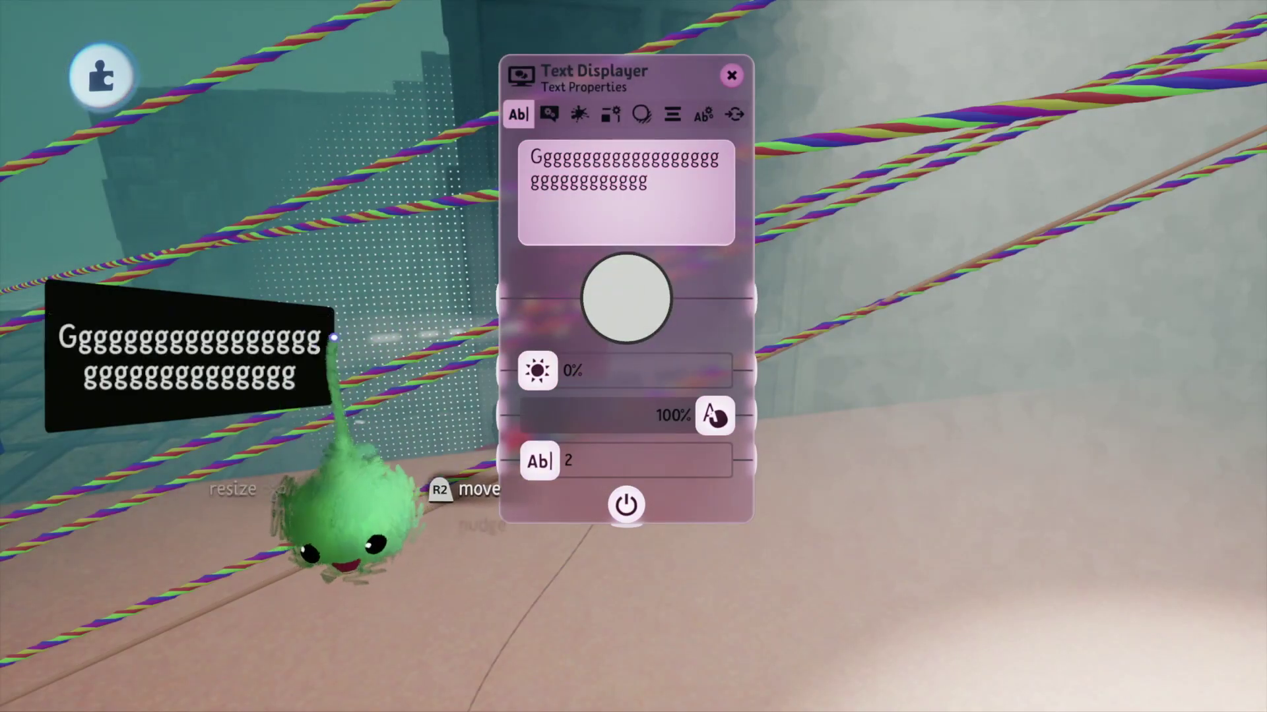
Set the text's opacity to 0% and adjust the width of the tapered black text box
left_click_drag(329, 353, 830, 414)
left_click_drag(897, 442, 712, 442)
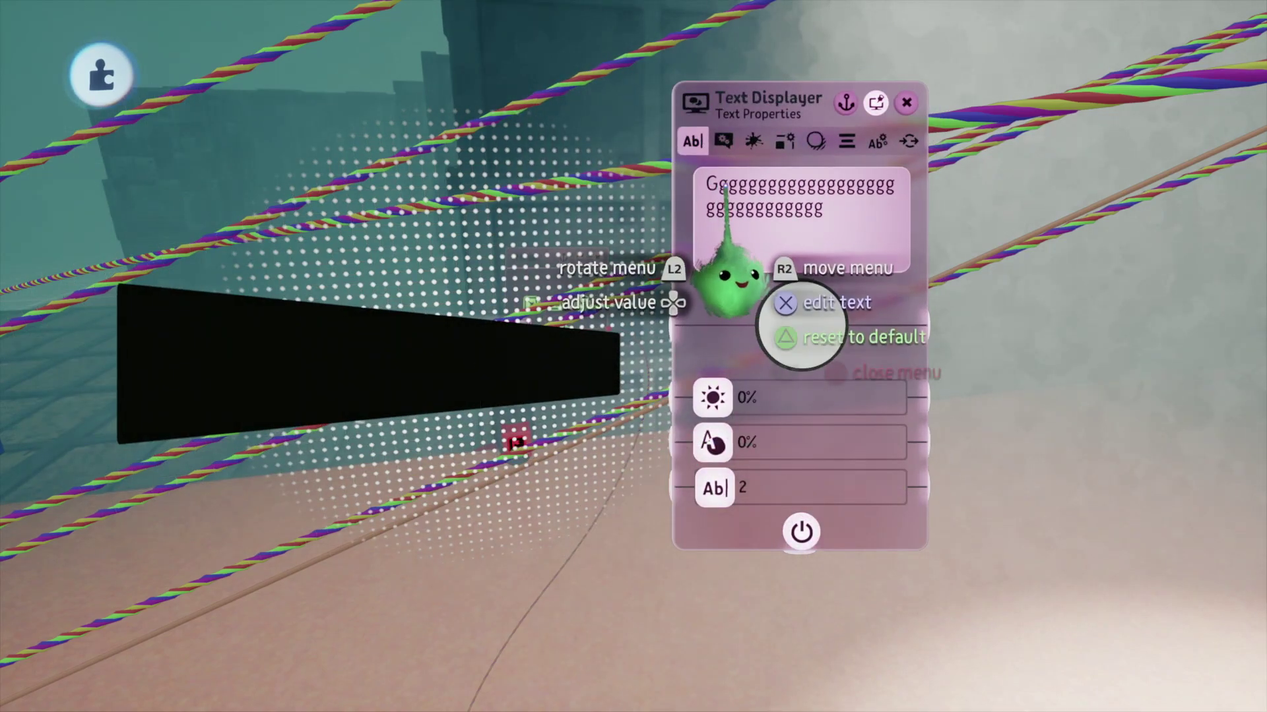
mouse_move(662, 365)
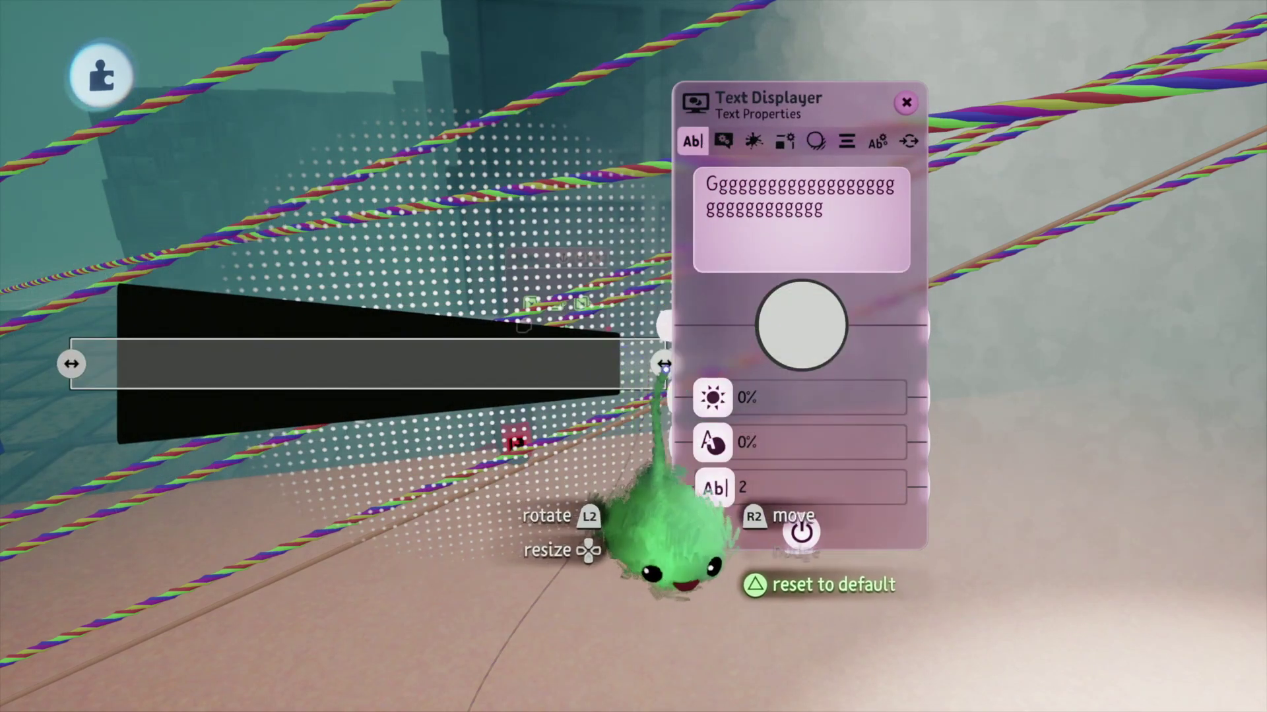
left_click_drag(664, 365, 574, 365)
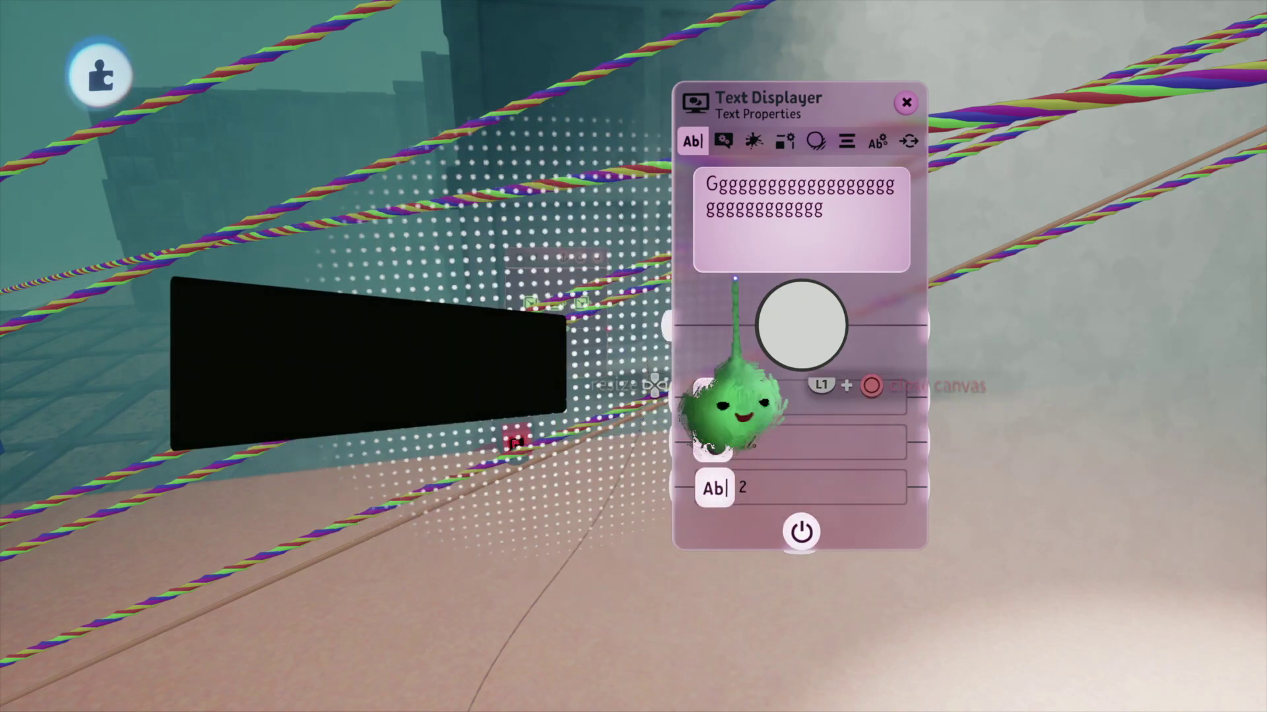
Turn on Allow Rotation in the Text Displayer's settings for the tapered black text box
left_click(877, 140)
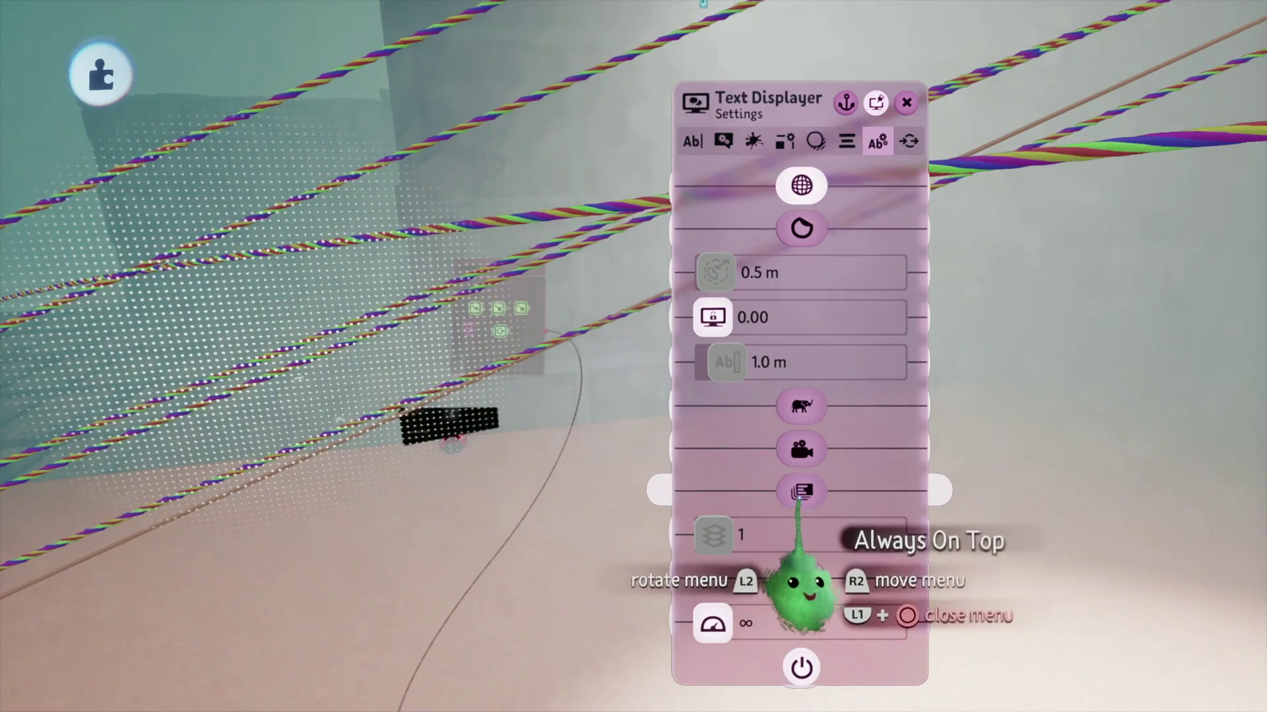
mouse_move(787, 499)
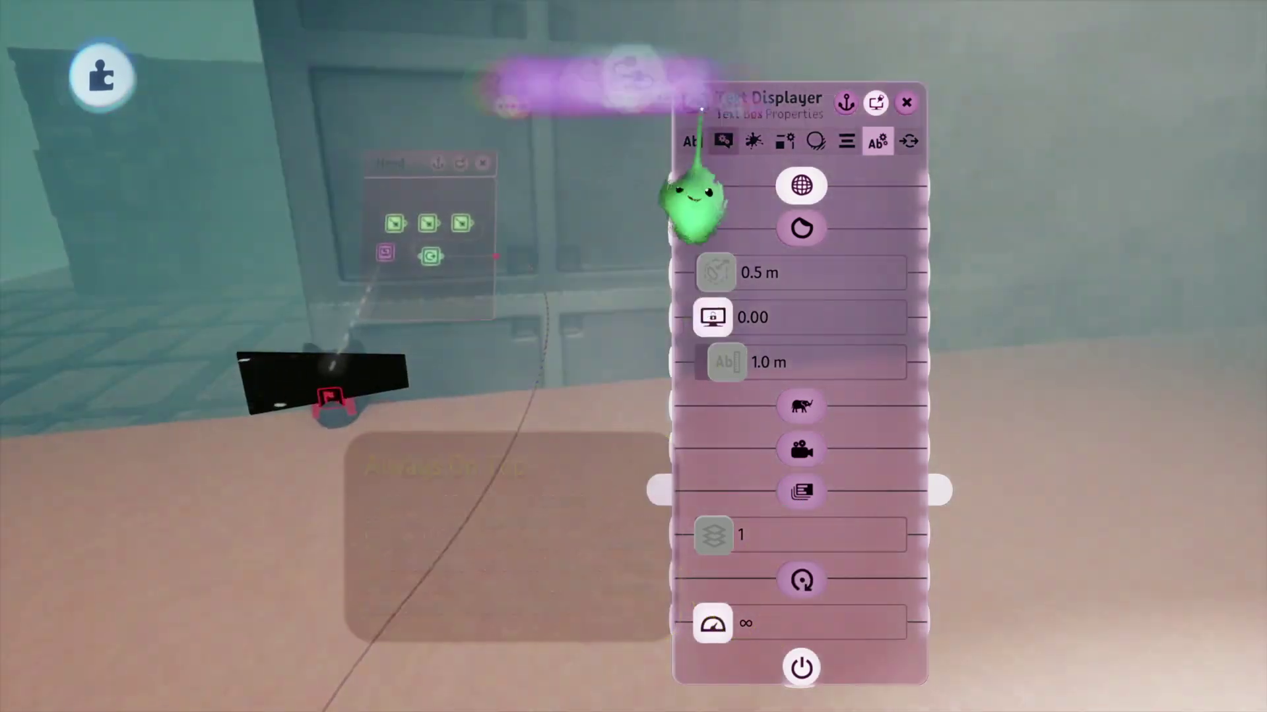
key("s")
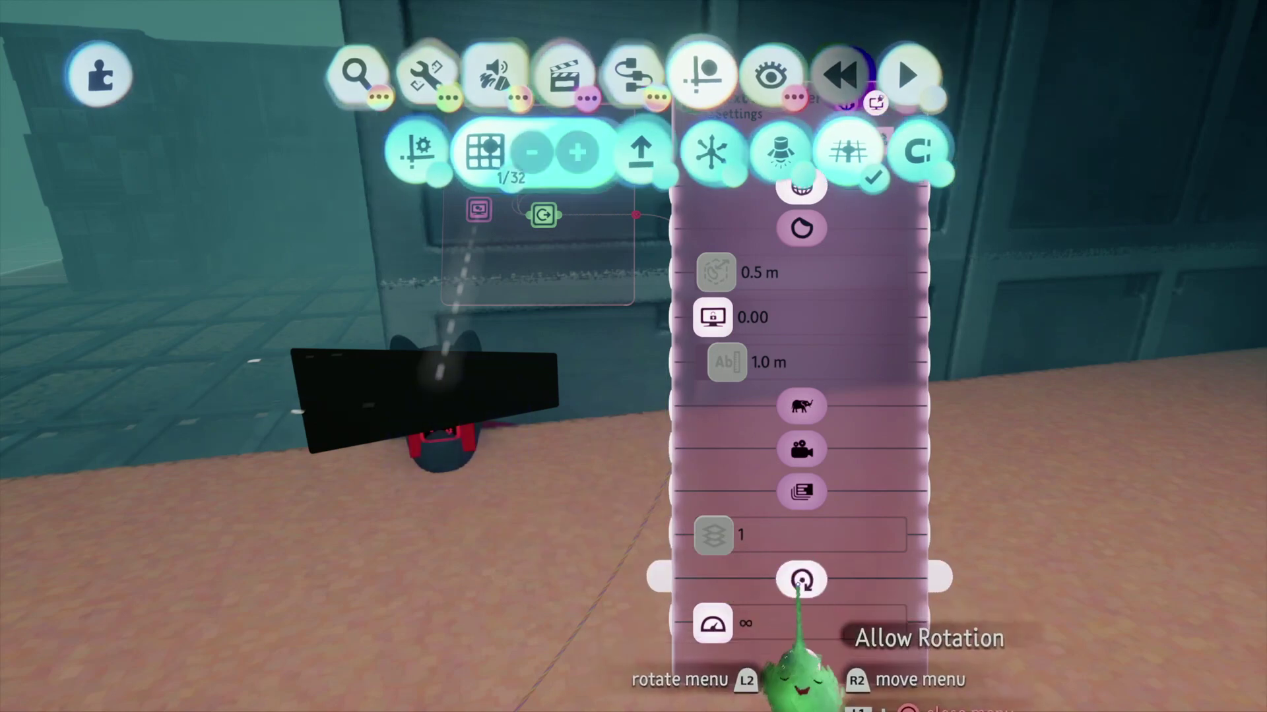
key("s")
key("s")
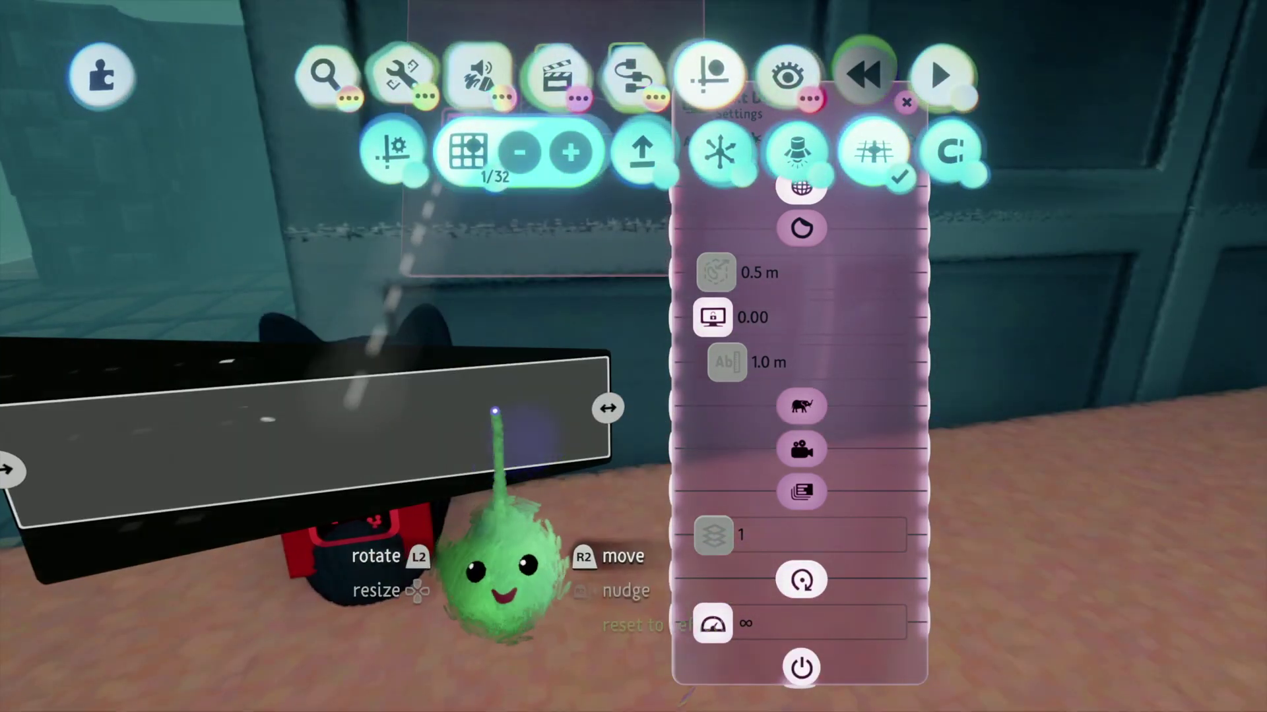
key("s")
Rotate the black text box to lie flat at the character's level and enlarge it
left_click_drag(486, 422, 411, 483)
left_click_drag(510, 439, 1165, 325)
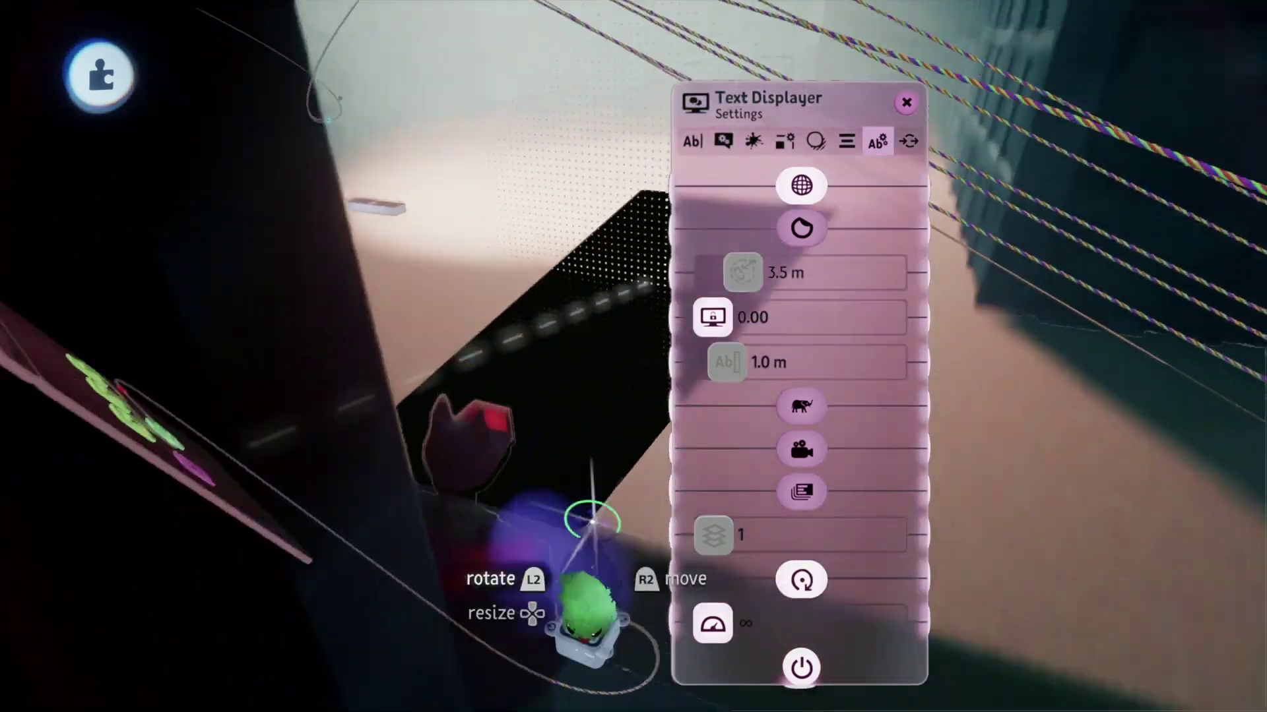
left_click_drag(587, 597, 758, 527)
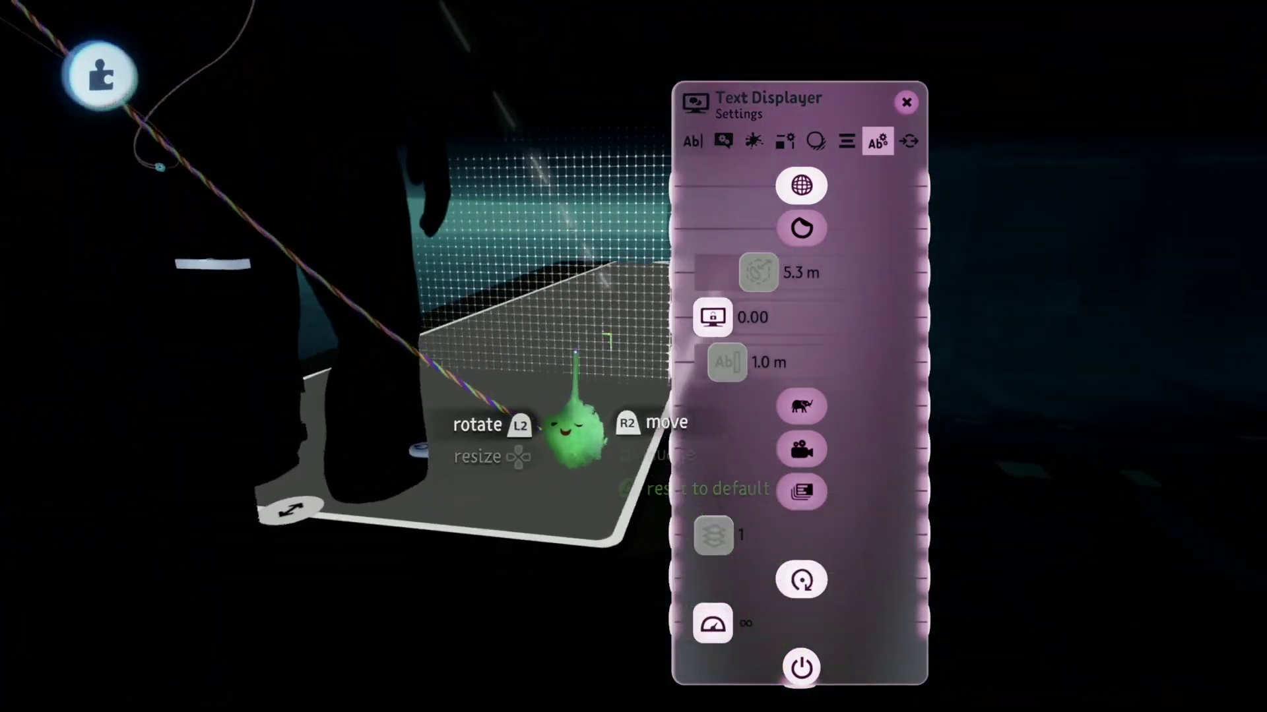
left_click_drag(593, 416, 689, 281)
Enlarge and reposition the flat text box to a size of 15.4 m and turn on Always On Top
left_click(694, 140)
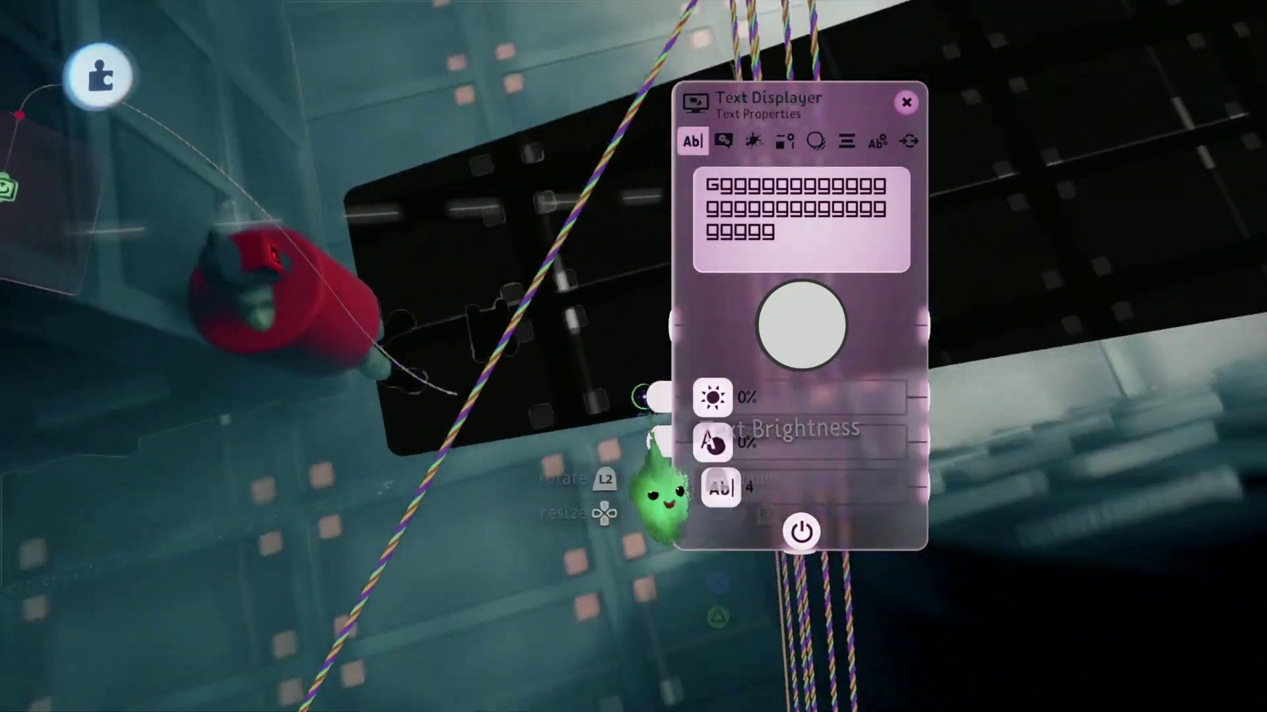
middle_click_drag(656, 491, 567, 627)
middle_click_drag(607, 422, 666, 402)
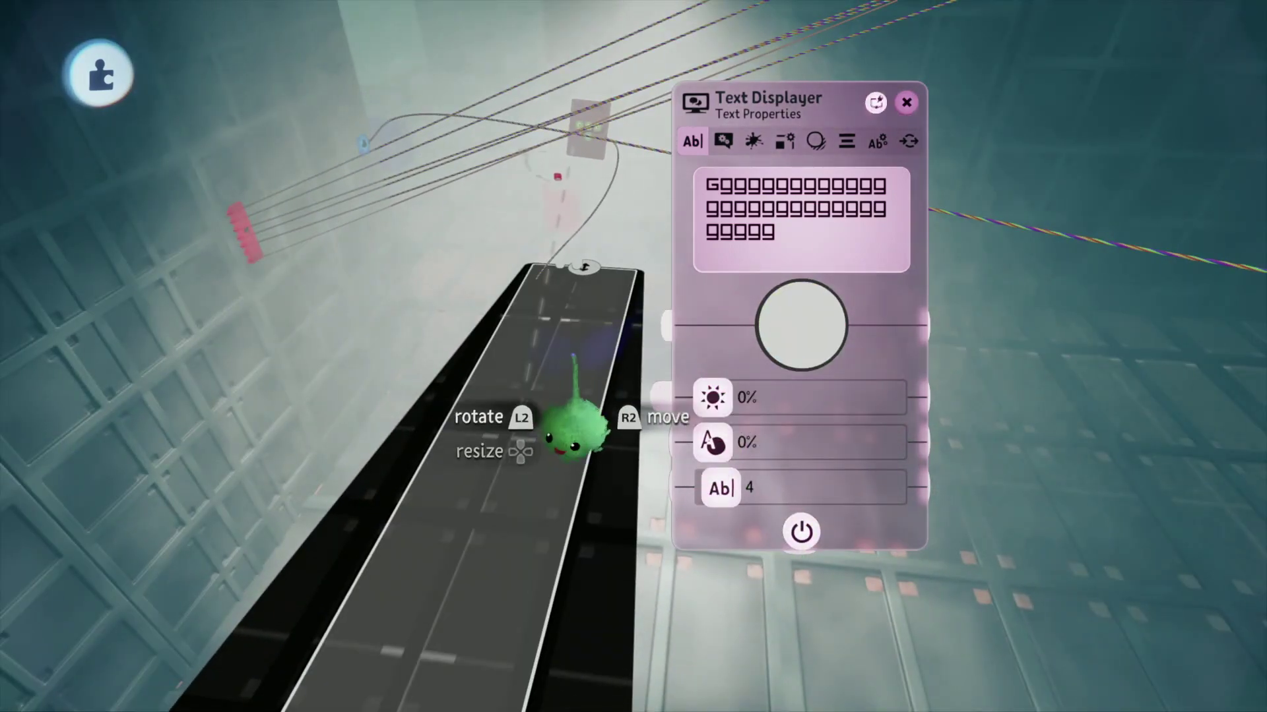
middle_click_drag(568, 367, 576, 475)
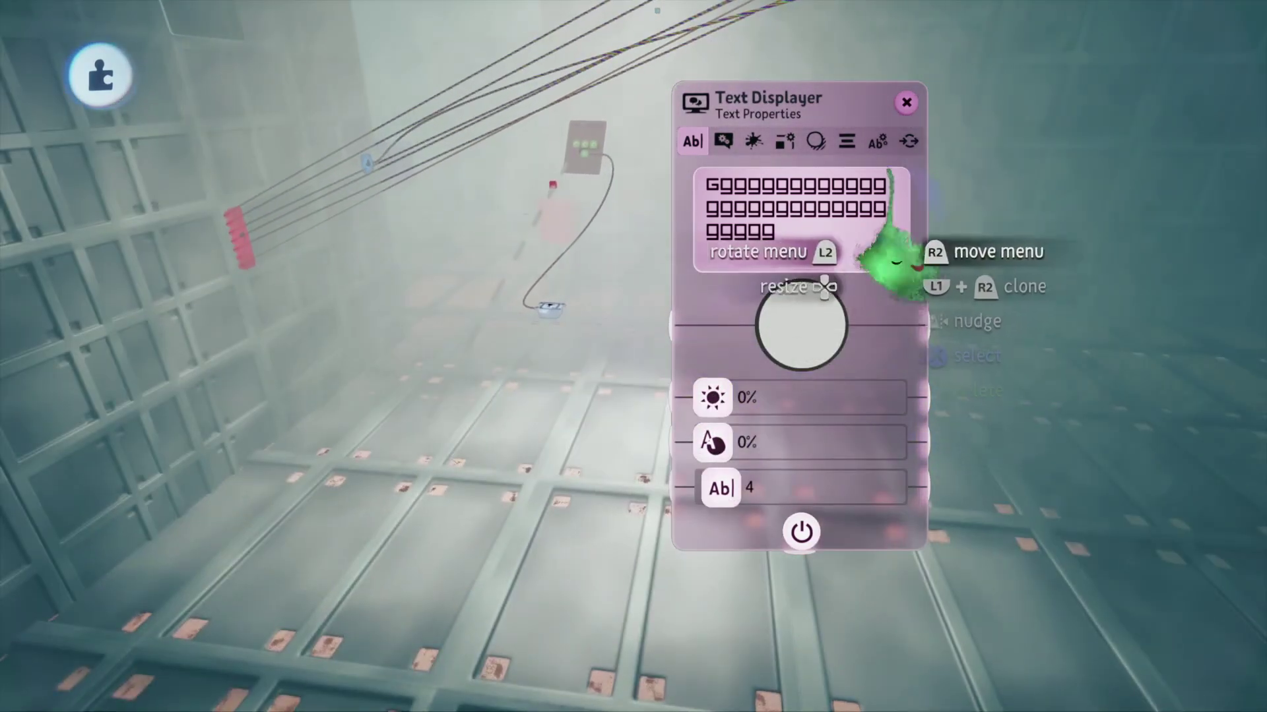
middle_click_drag(802, 590, 620, 449)
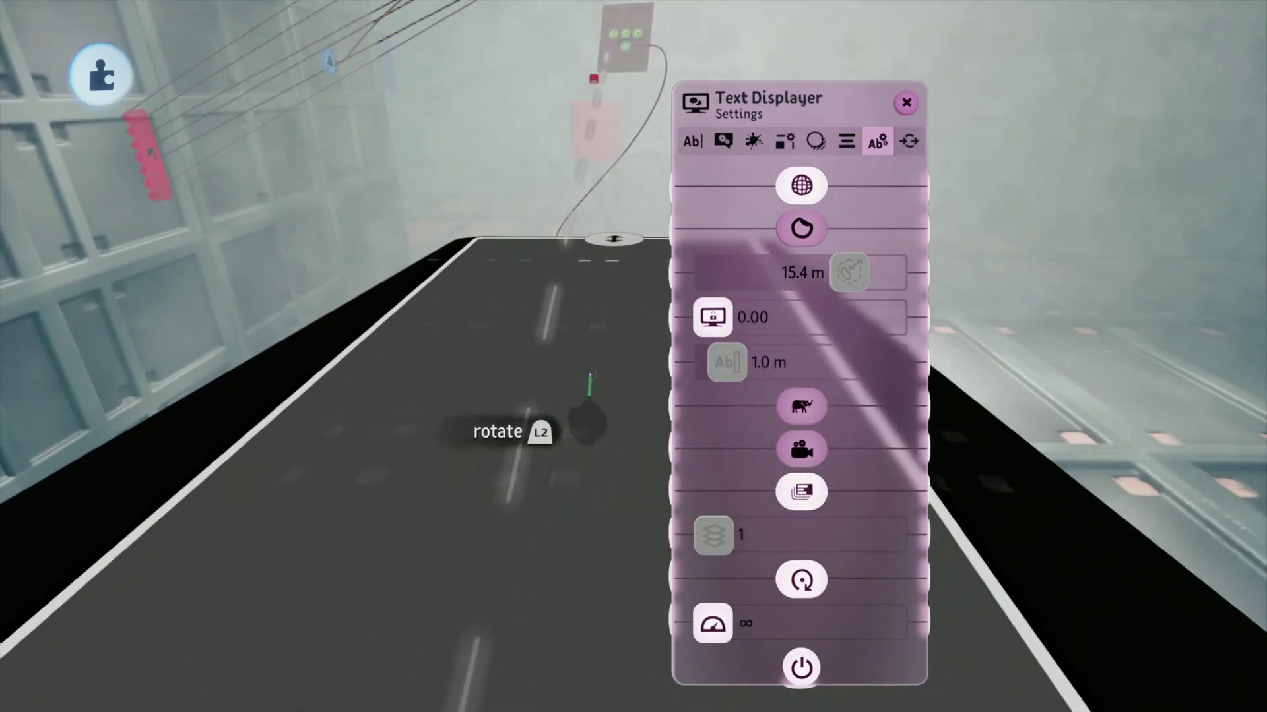